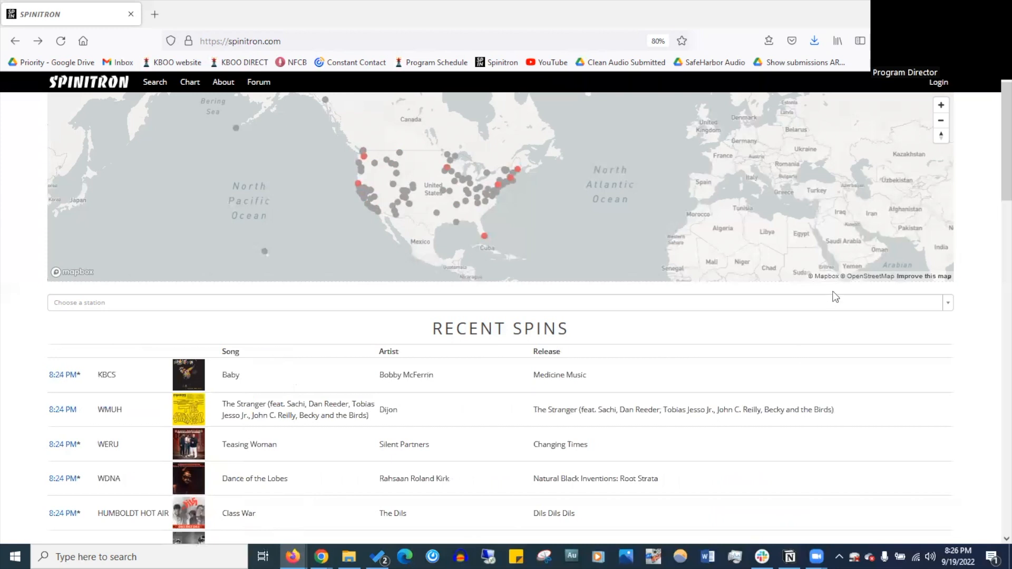
- Log in to the DJ and station account with the prefilled credentials and look over the account page's playlists
click(938, 83)
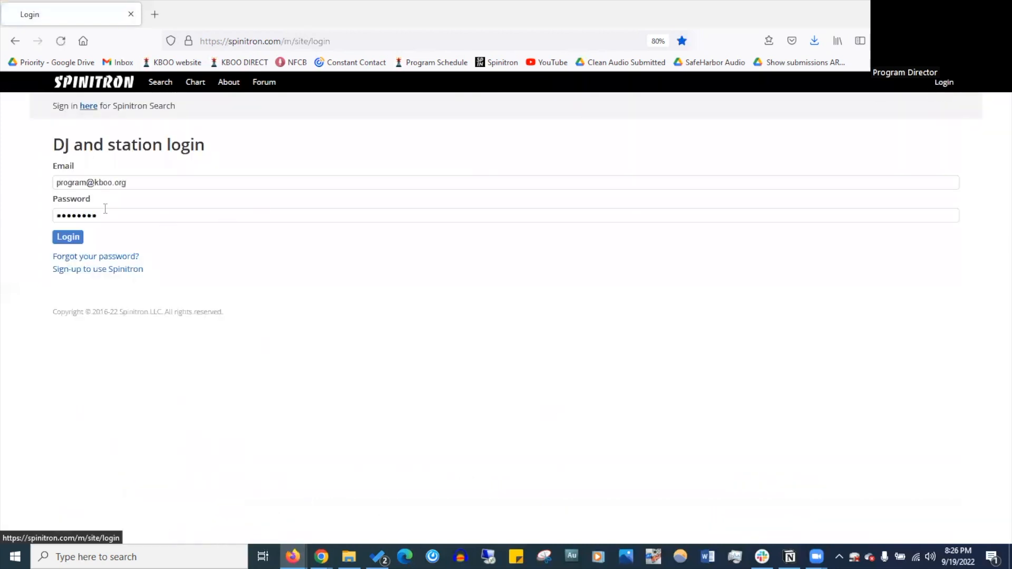
click(67, 237)
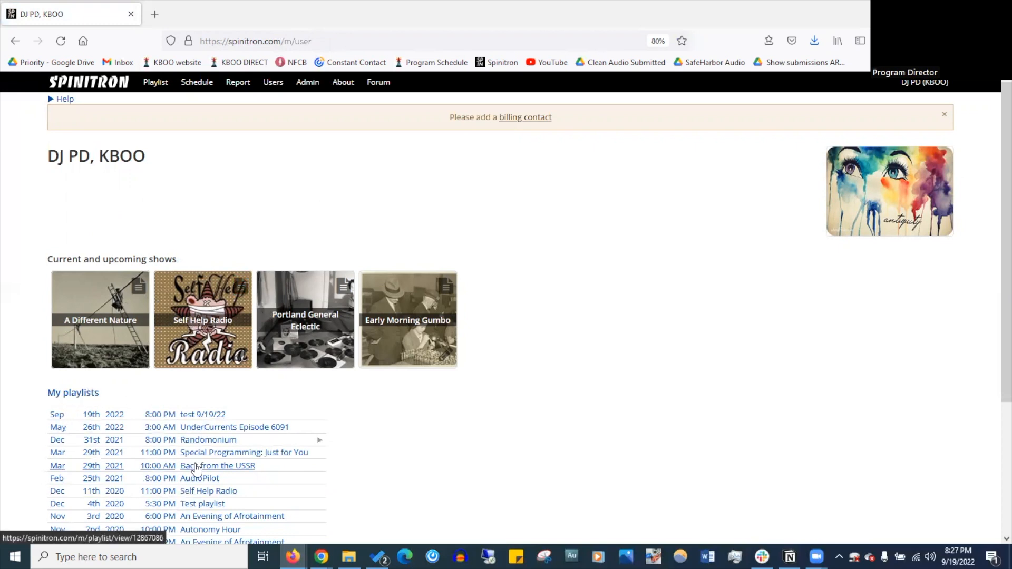
scroll(187, 509, down, 3)
scroll(95, 310, up, 1)
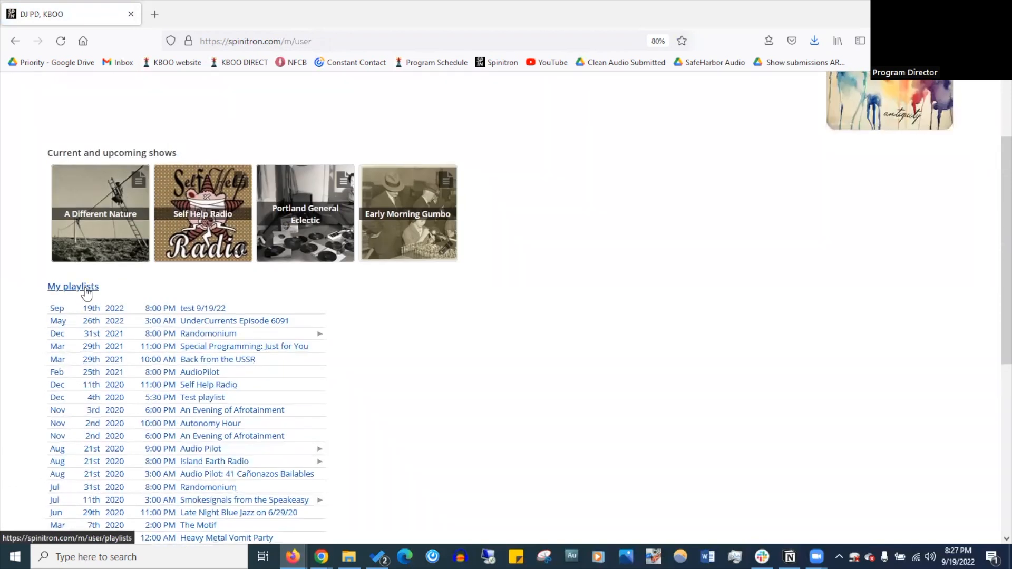
scroll(87, 291, up, 2)
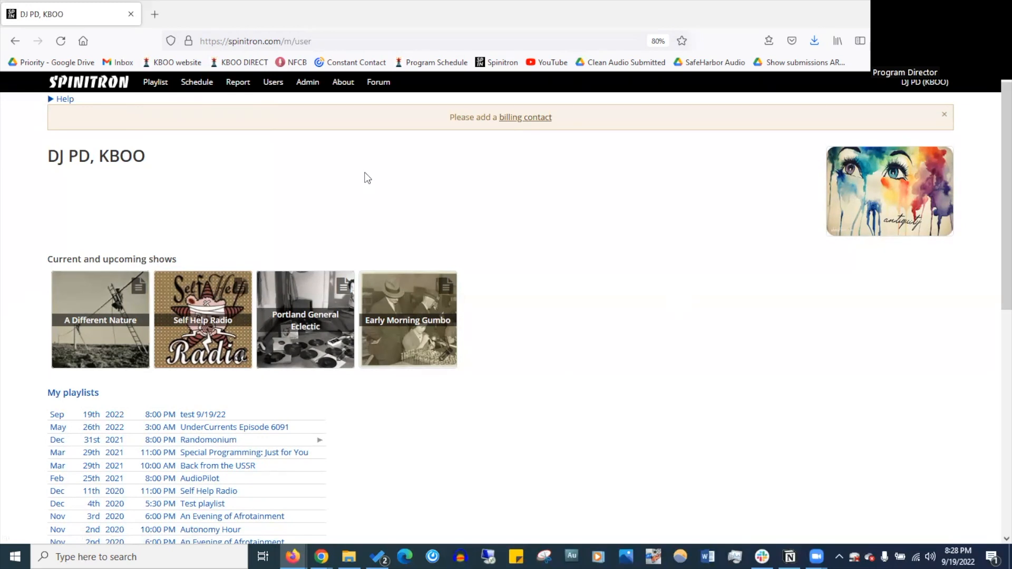
- Open the new playlist form for The Sub Show and return to the account page
click(155, 83)
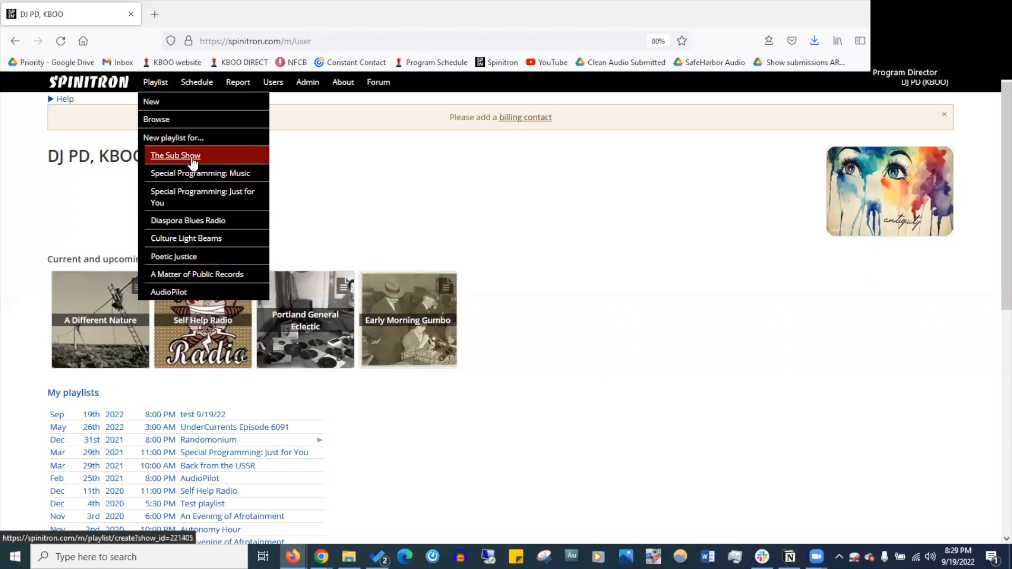
click(232, 156)
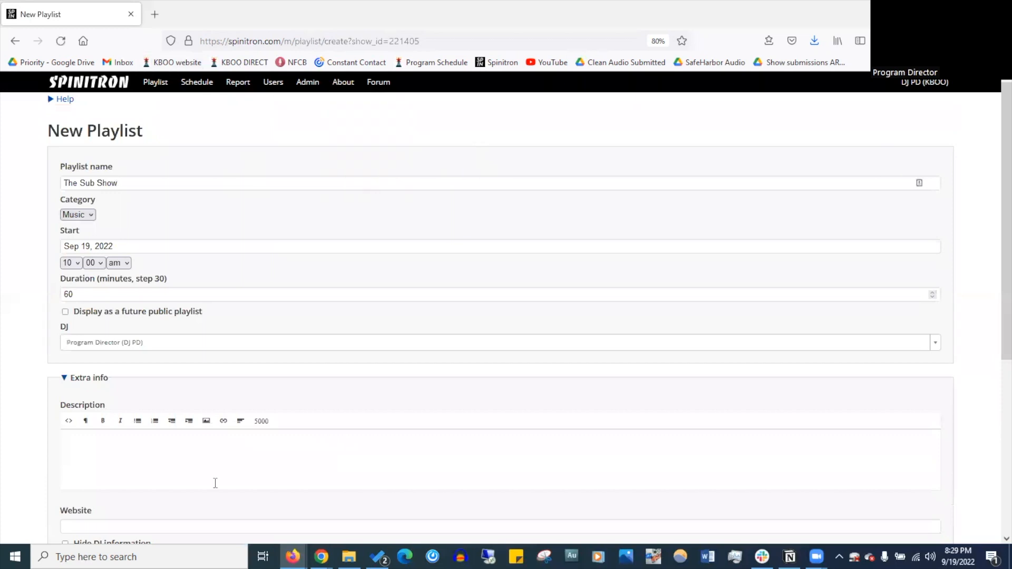
click(16, 43)
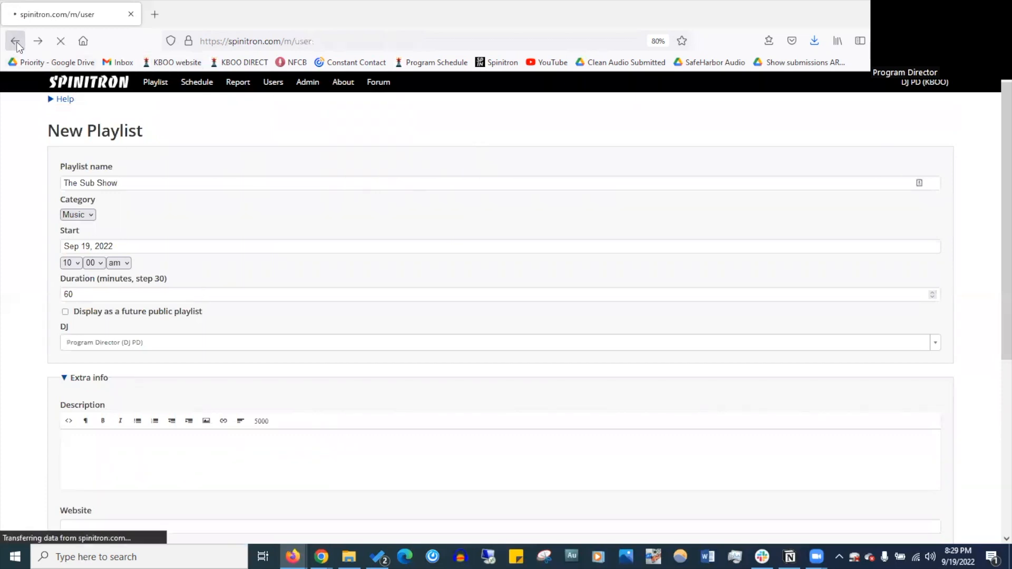
- Open the new playlist form for the show Another Late Night and review its fields through the episode section
mouse_move(155, 86)
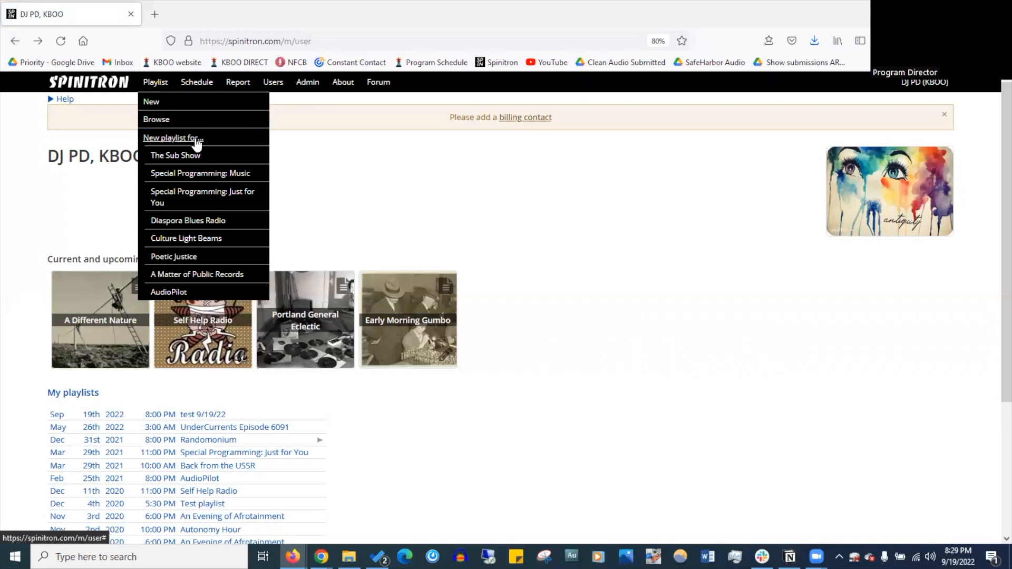
click(185, 105)
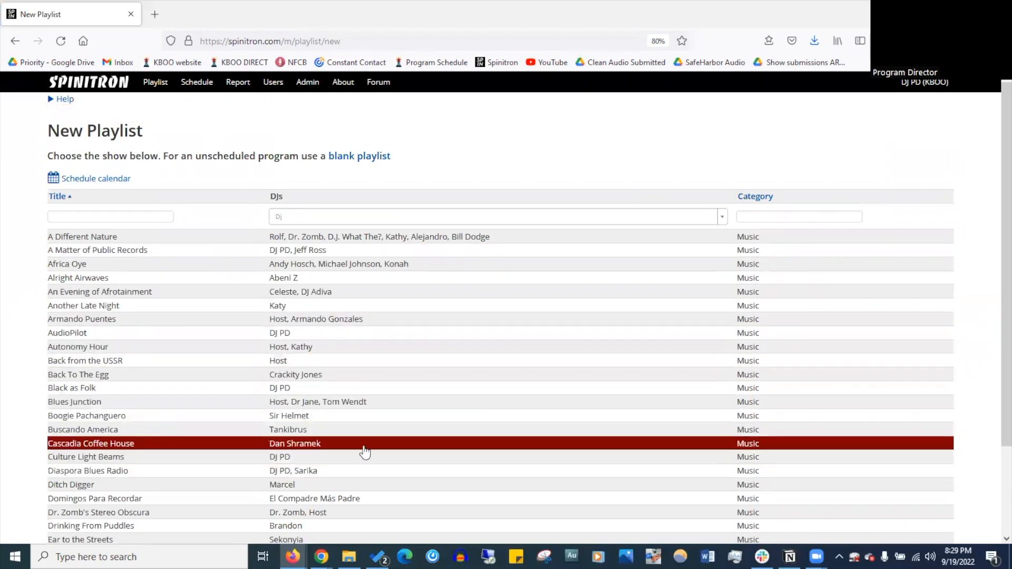
click(113, 306)
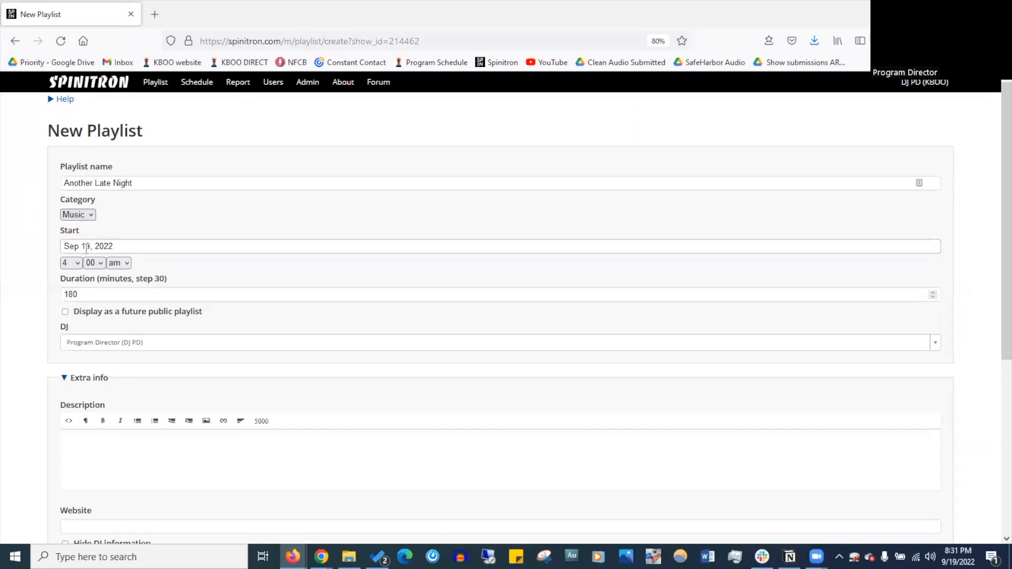
scroll(74, 375, down, 1)
scroll(73, 374, down, 2)
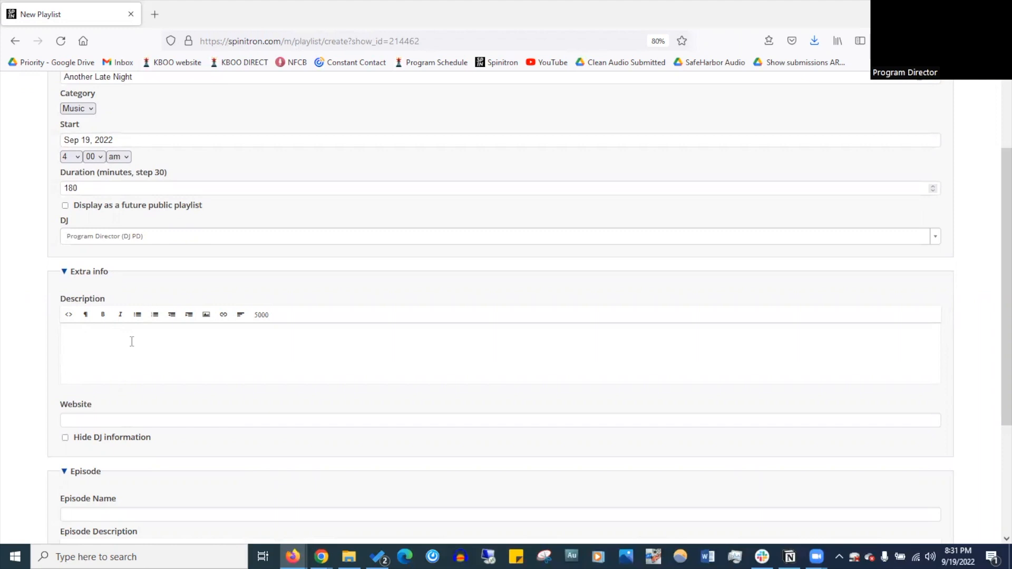
scroll(138, 404, down, 1)
scroll(138, 404, down, 3)
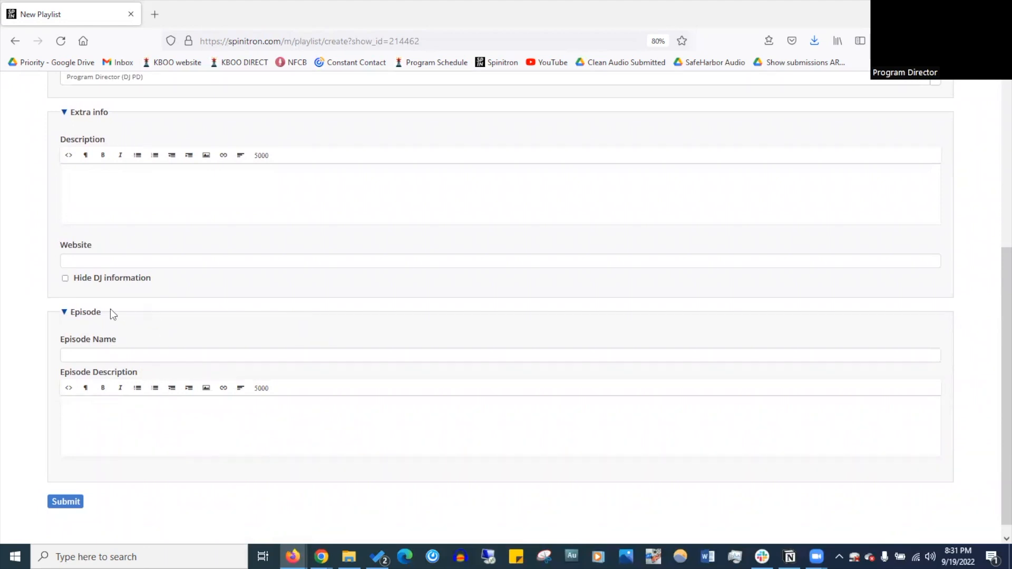
scroll(183, 353, up, 3)
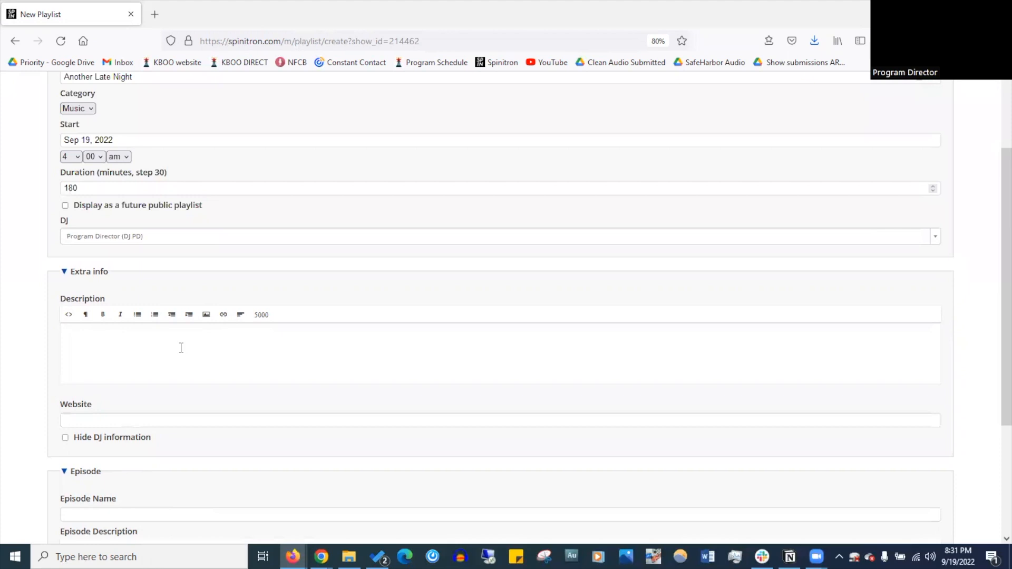
scroll(180, 347, down, 2)
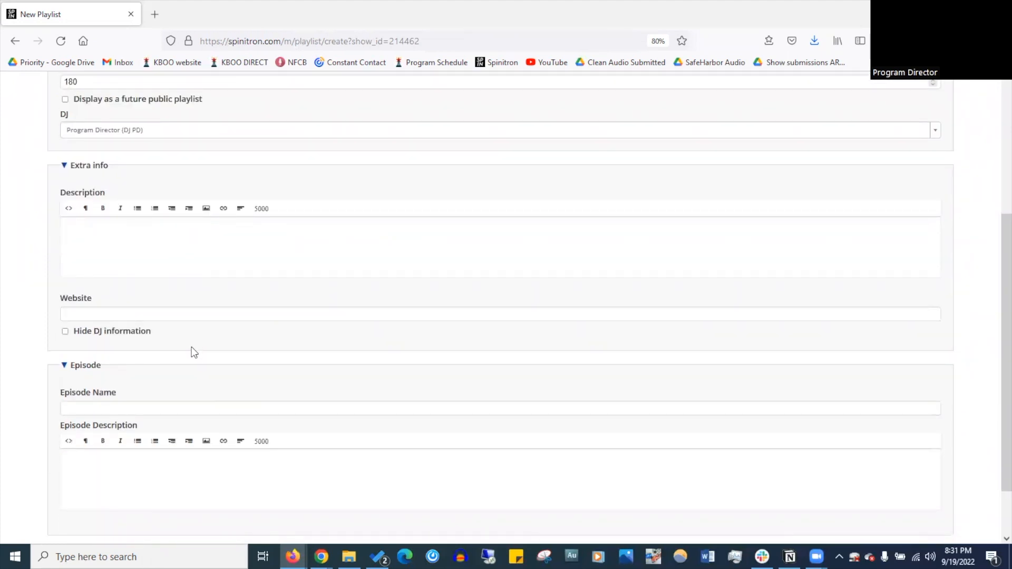
scroll(263, 206, up, 4)
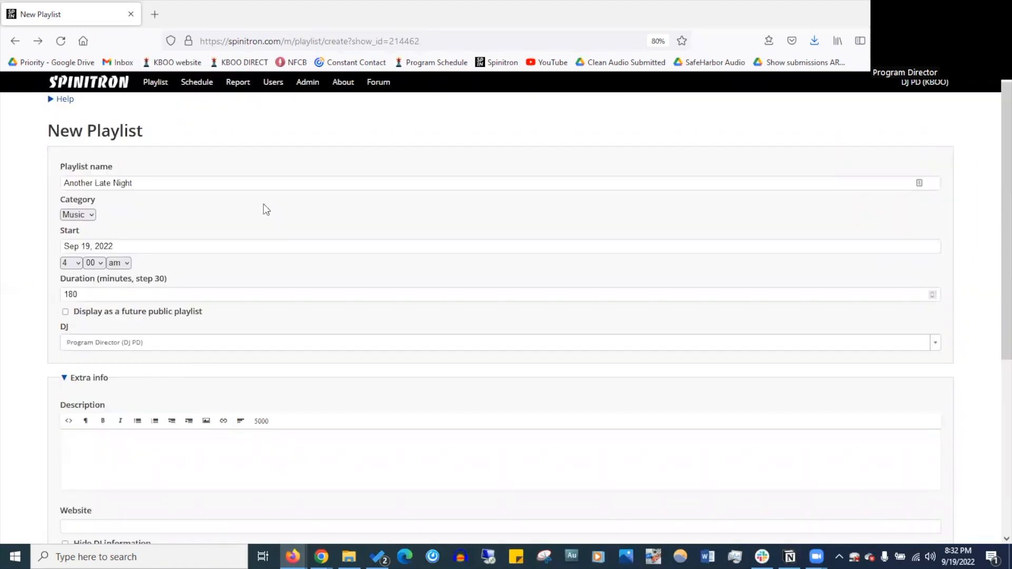
- Start a blank playlist for an unscheduled program and set its category to Music
click(156, 84)
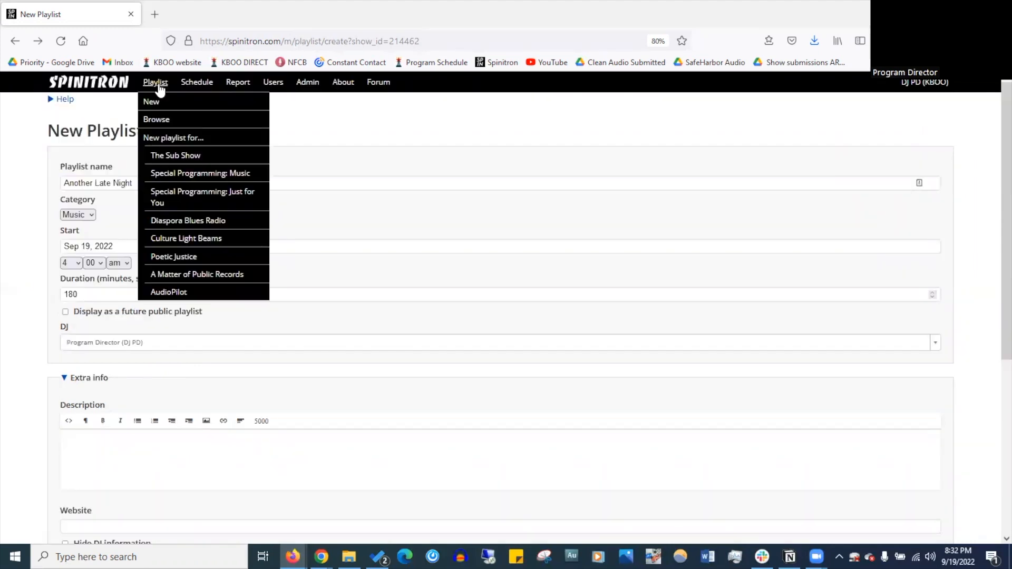
click(157, 102)
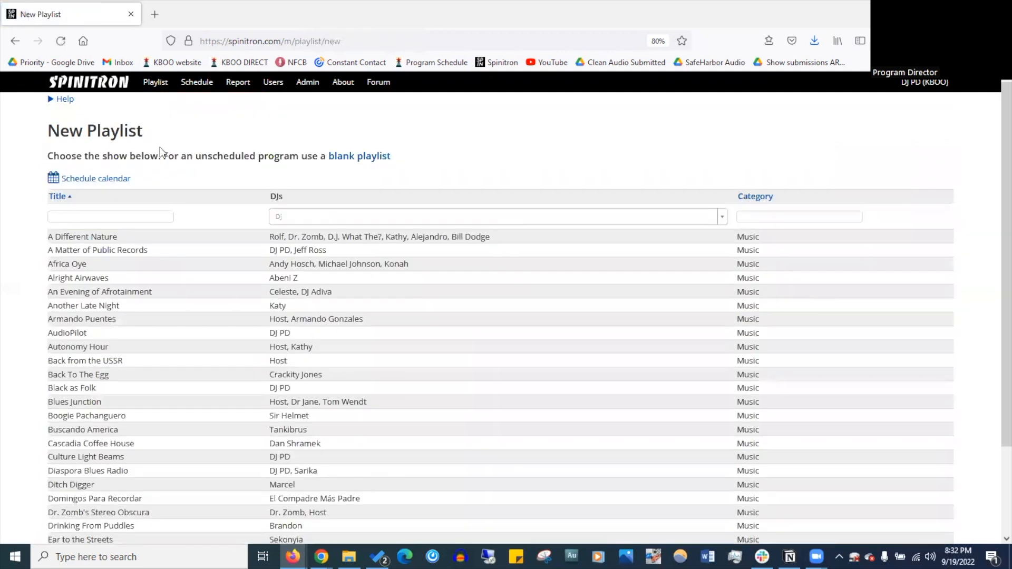
click(343, 161)
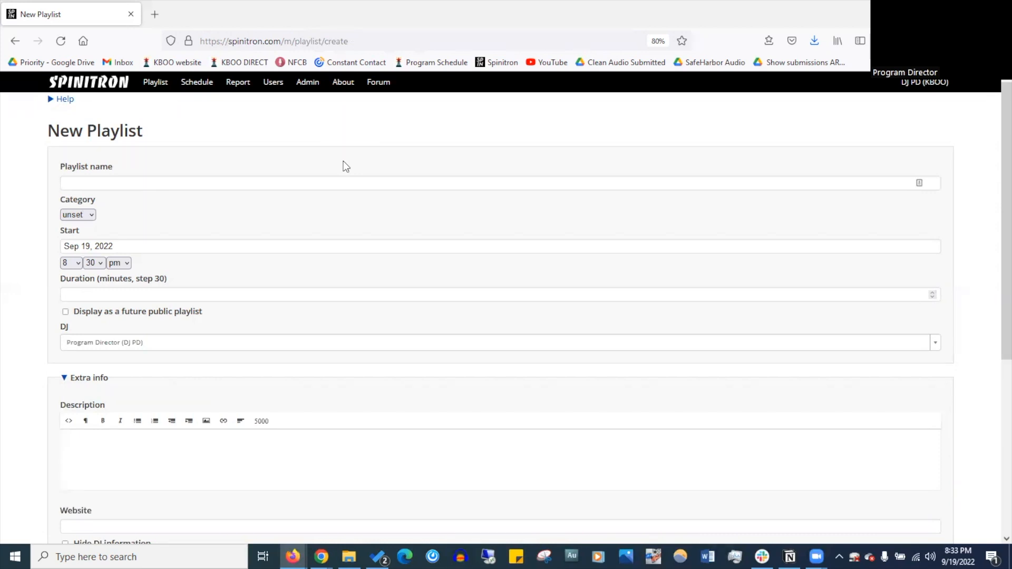
click(68, 183)
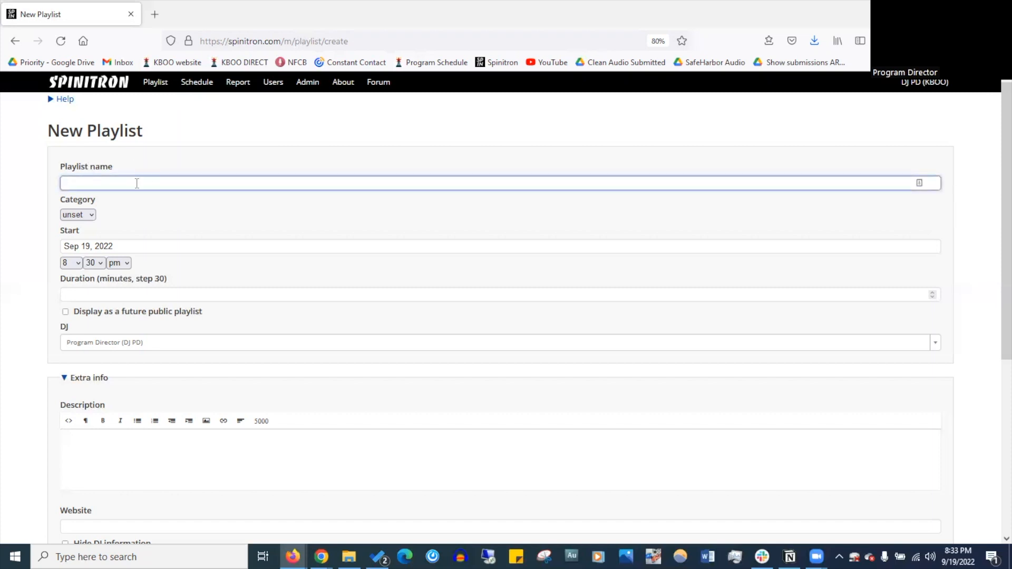
click(87, 214)
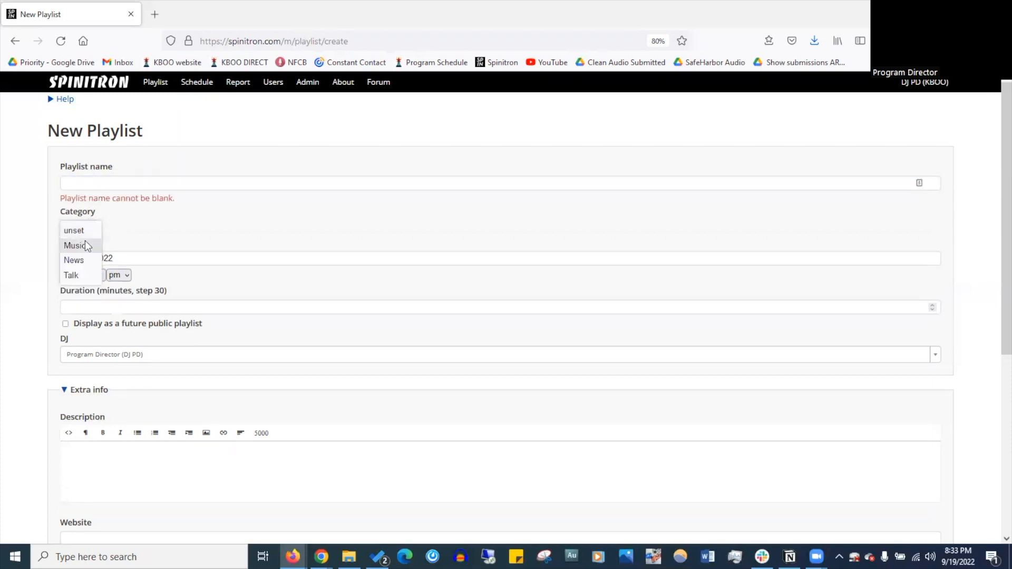
click(85, 244)
key(Tab)
- Go through the blank playlist form's start, duration, DJ, extra info and episode fields
click(57, 246)
click(89, 308)
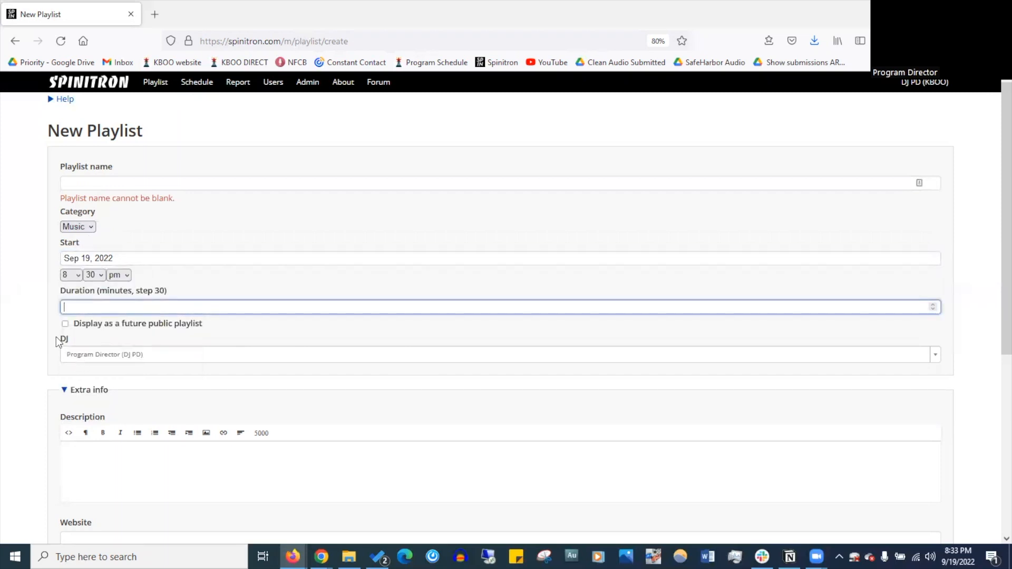
click(72, 356)
click(59, 369)
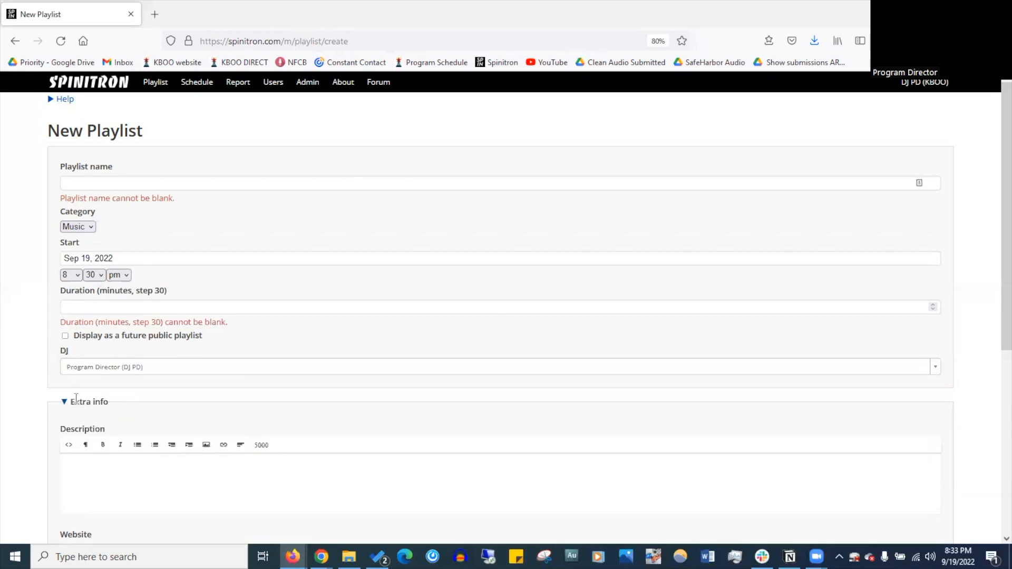
scroll(76, 400, down, 2)
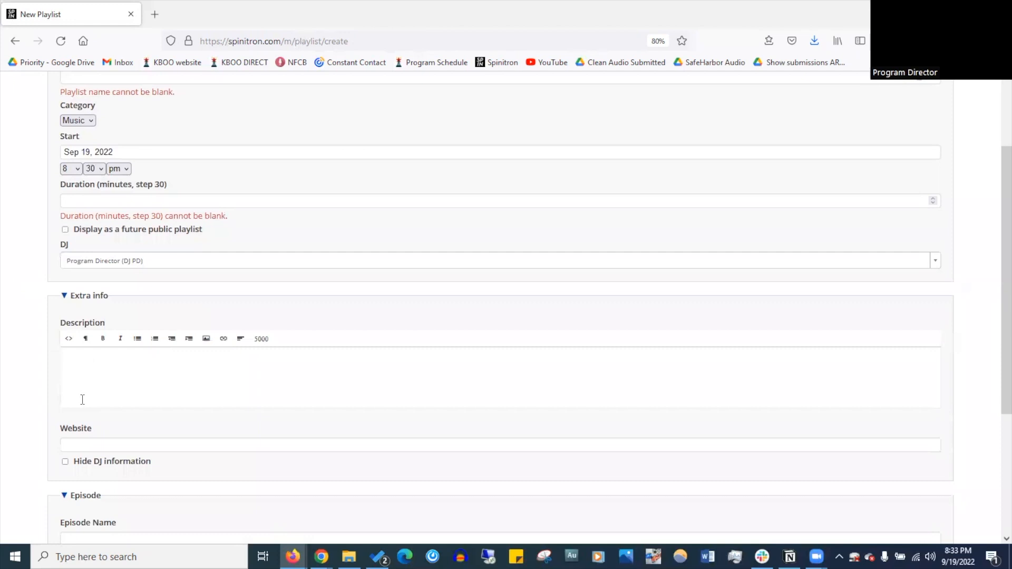
scroll(79, 411, down, 2)
scroll(95, 449, down, 2)
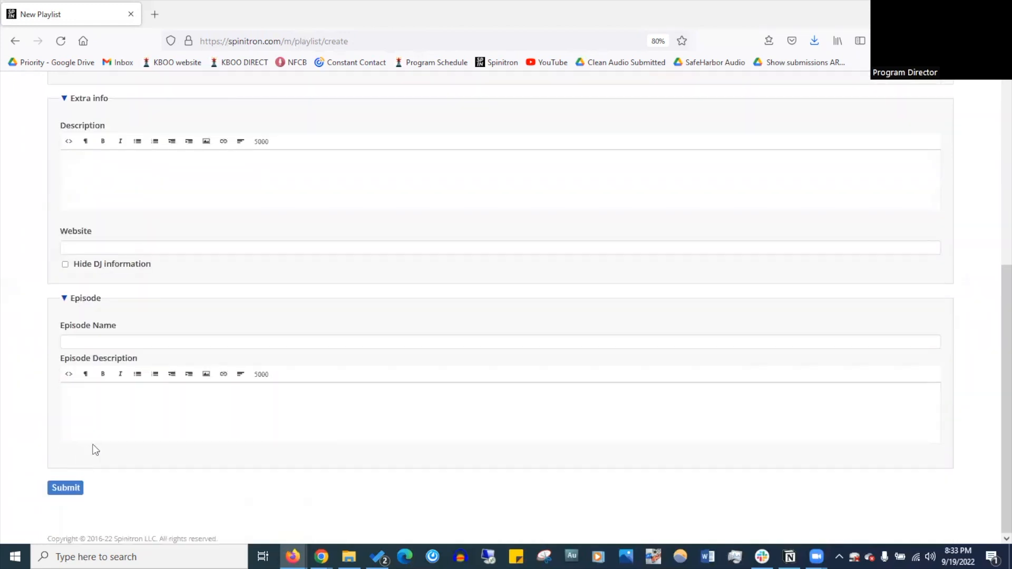
scroll(95, 450, up, 6)
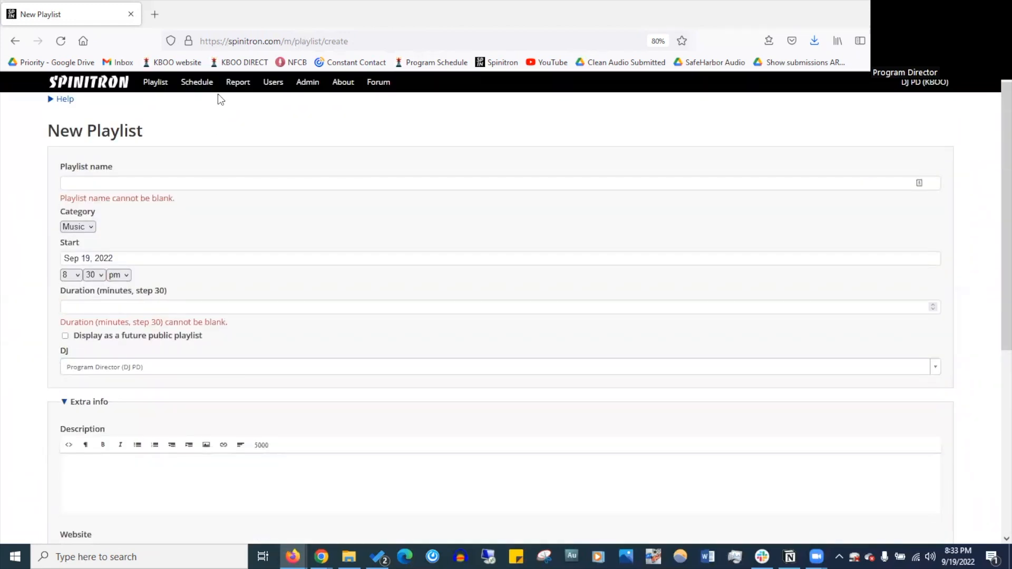
- Create a playlist for The Blooming Universe from the schedule calendar's Wednesday, Sep 21, 2022, 12 AM slot
click(198, 84)
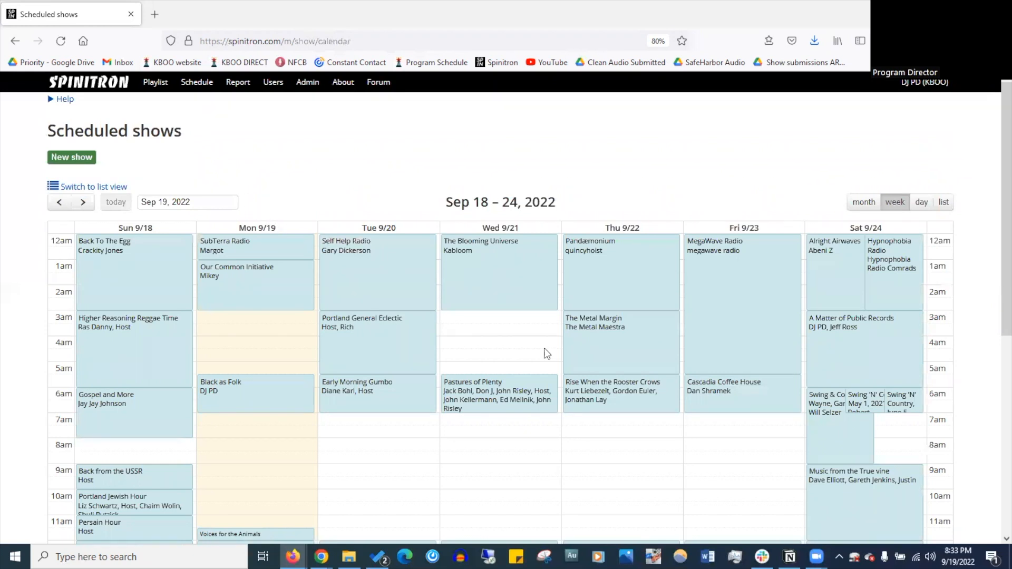
click(499, 260)
click(484, 209)
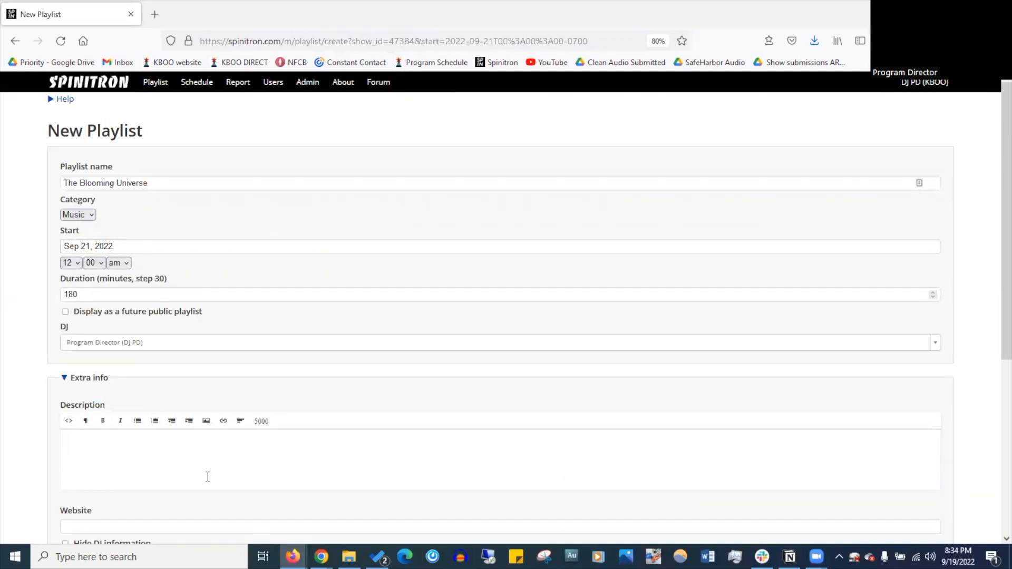
scroll(145, 327, down, 4)
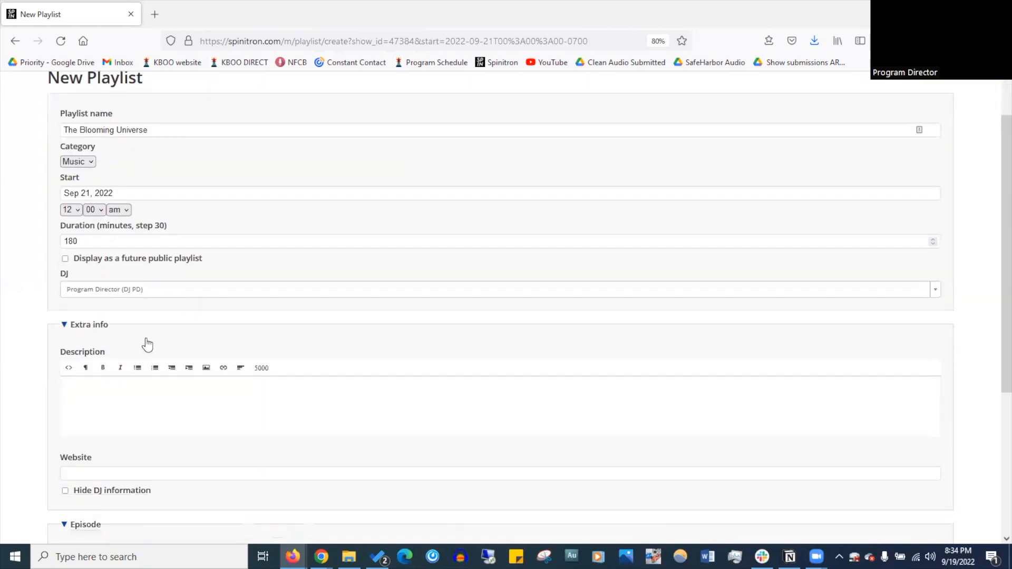
scroll(146, 372, down, 2)
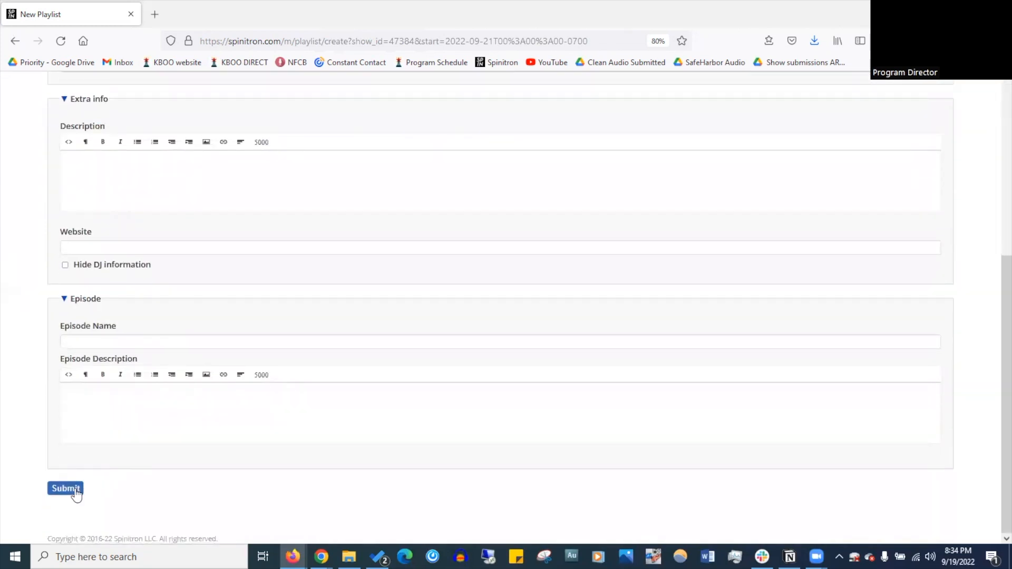
click(75, 491)
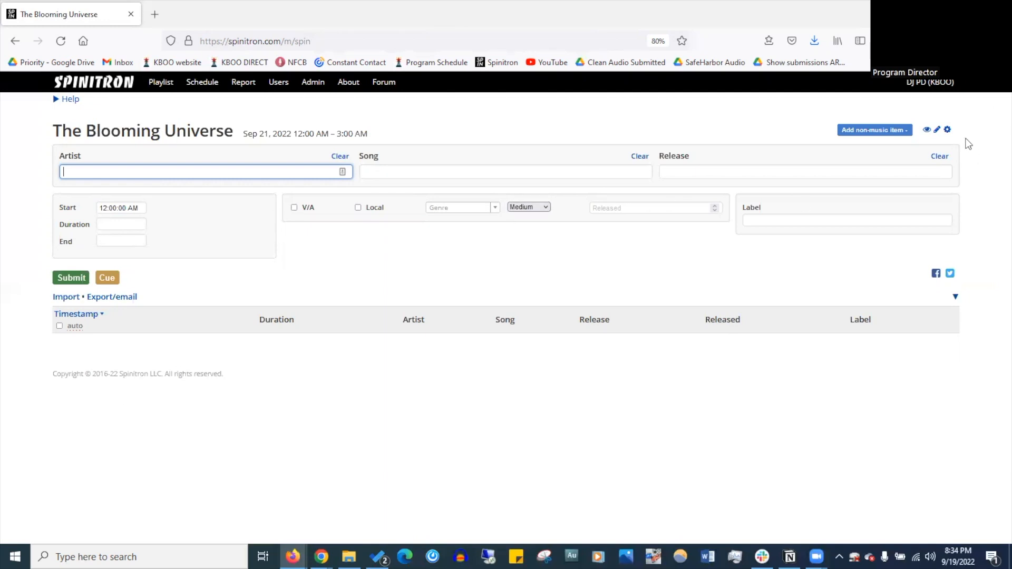
- Review the spin form's optional fields, timestamp automation and display options, and submit them
click(946, 130)
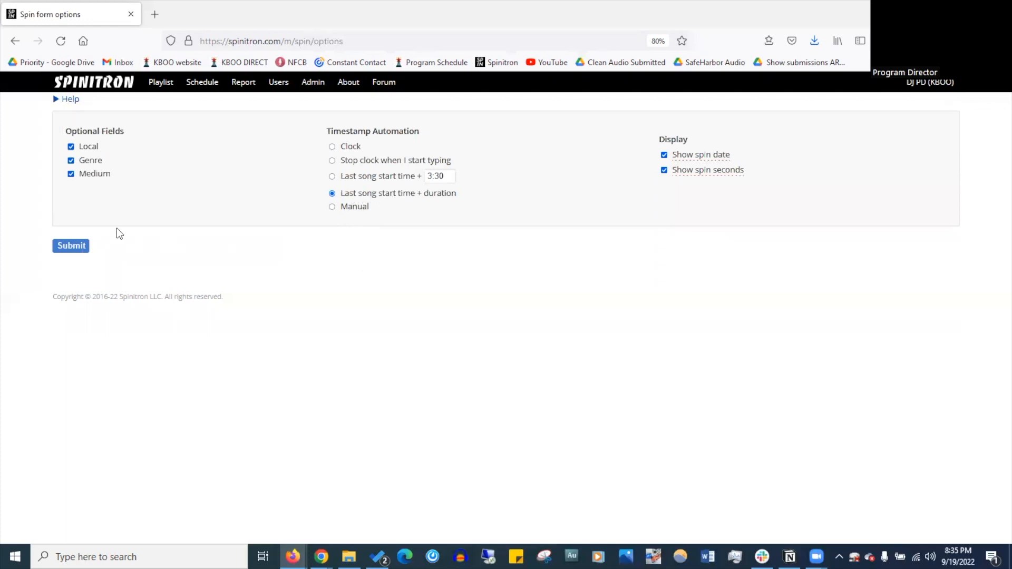
click(78, 246)
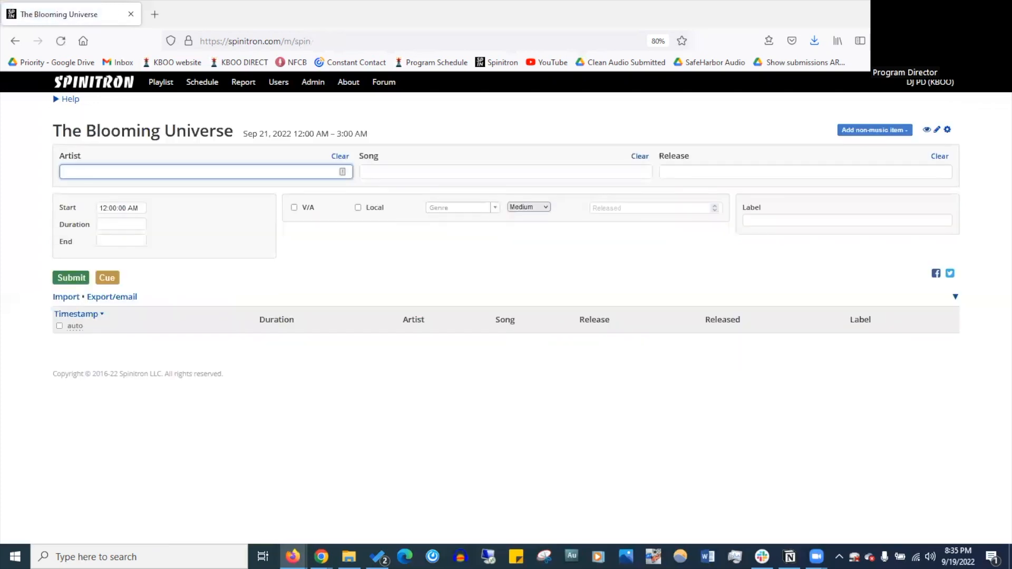
- Set the new spin's start time to 12:02:00 AM
click(116, 208)
click(115, 208)
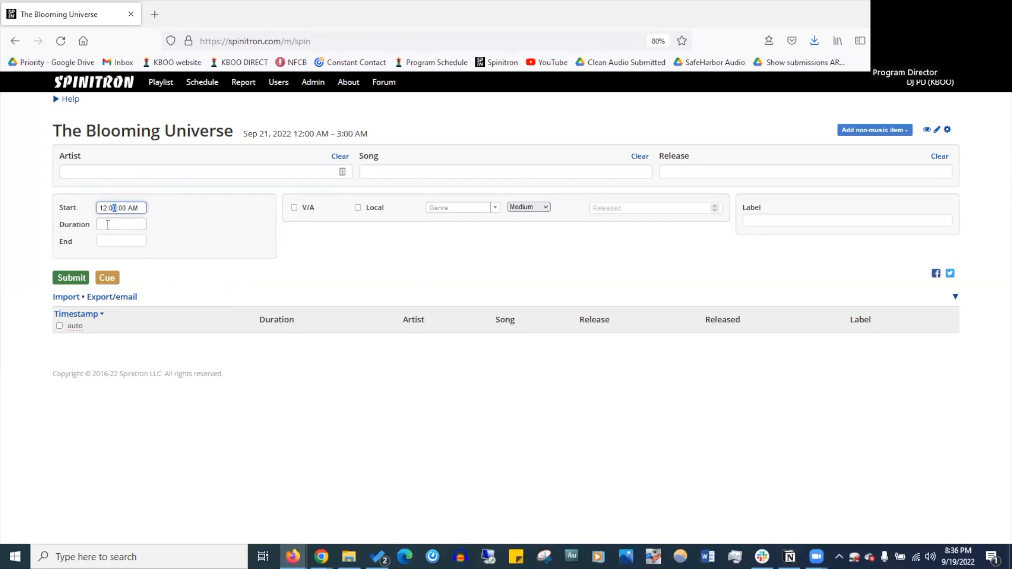
click(173, 270)
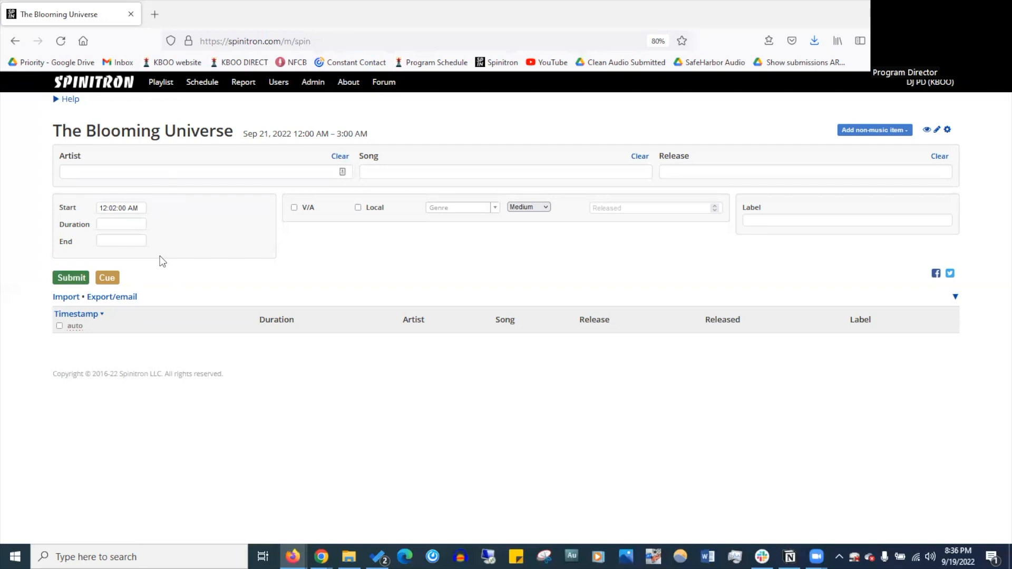
- Fill the spin with artist John Coltrane, song 'Round Midnight and release The Definitive John Coltrane On Prestige and Riverside
click(118, 173)
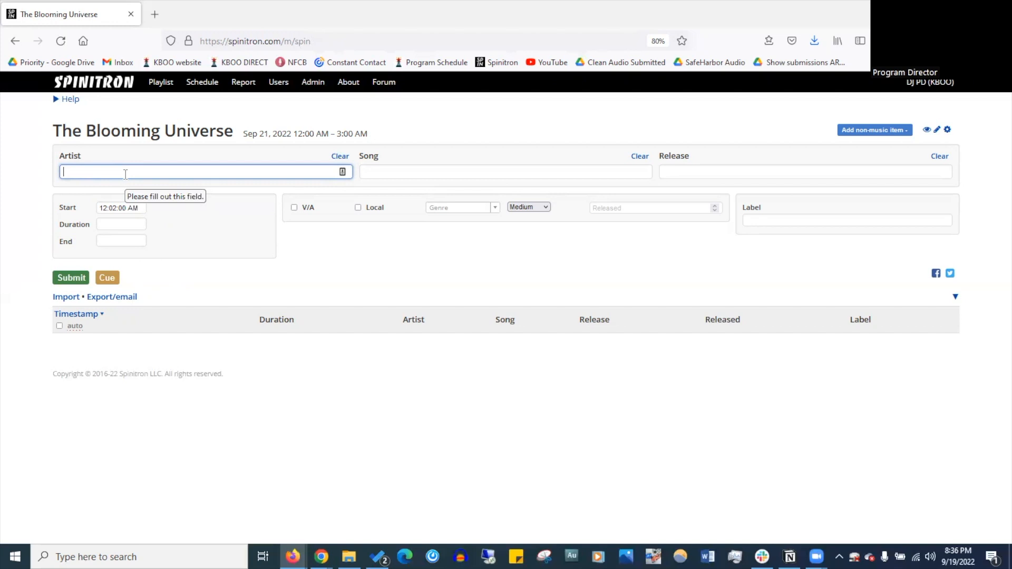
text(john coltr)
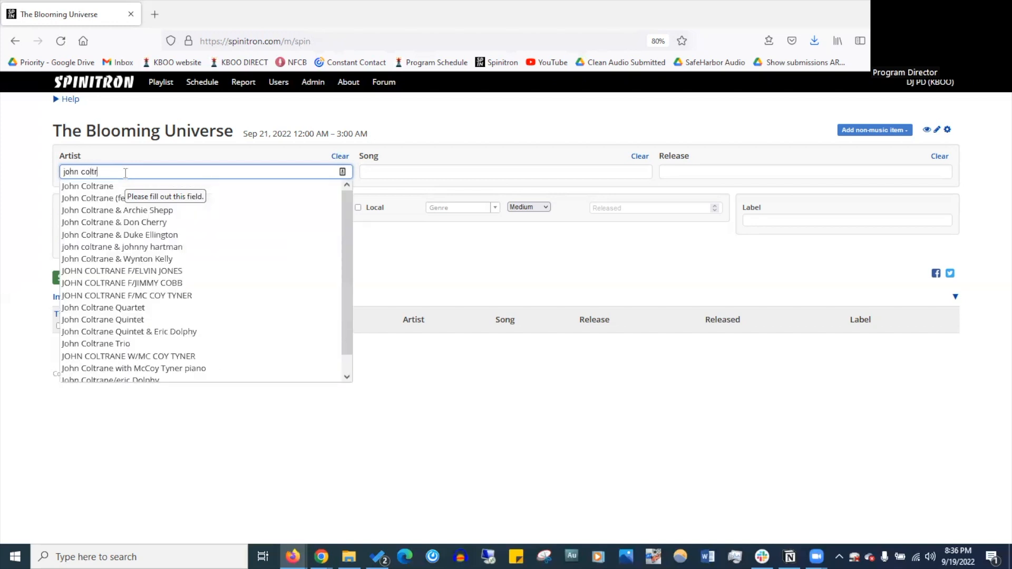
click(125, 186)
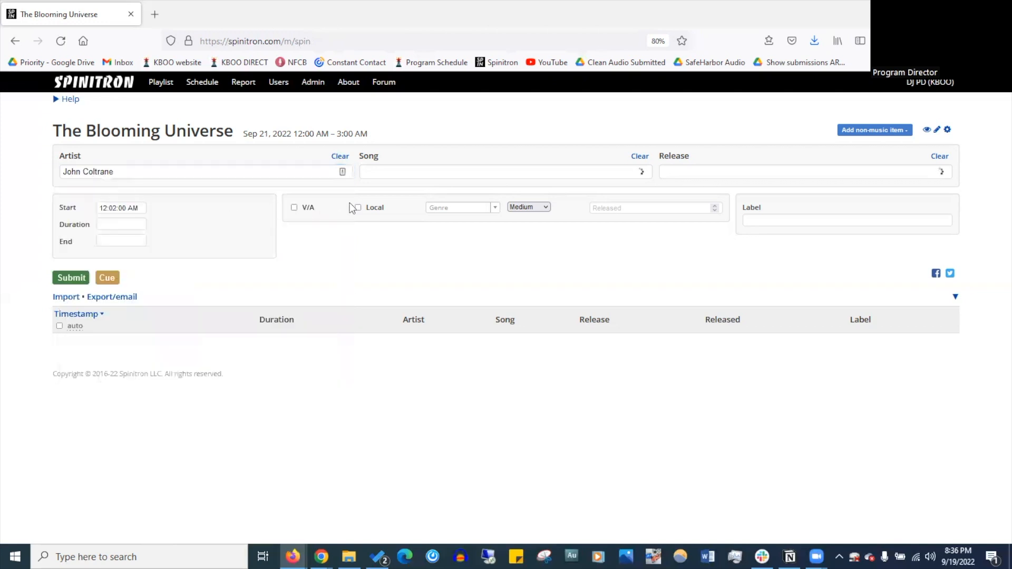
click(406, 188)
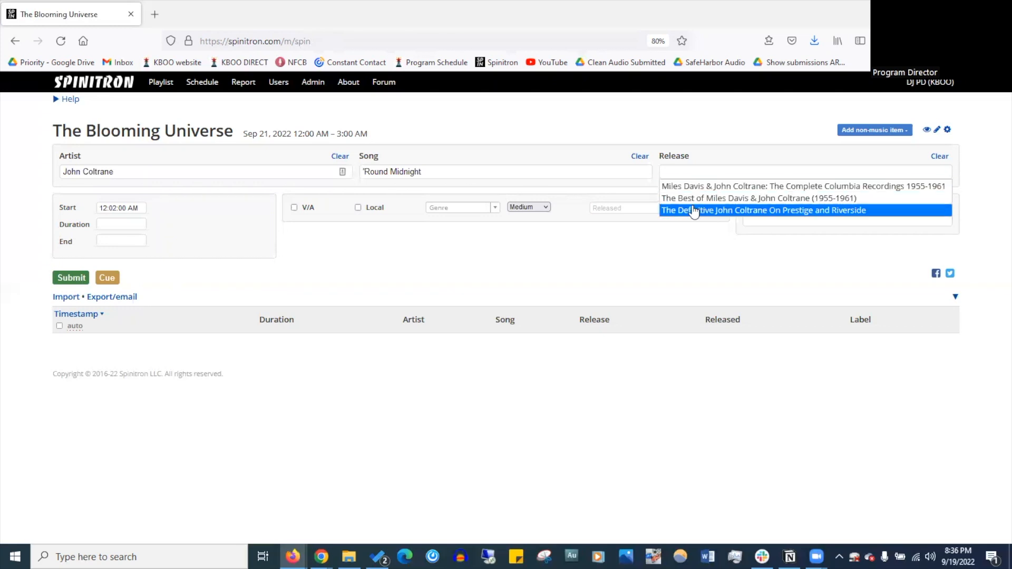
click(692, 211)
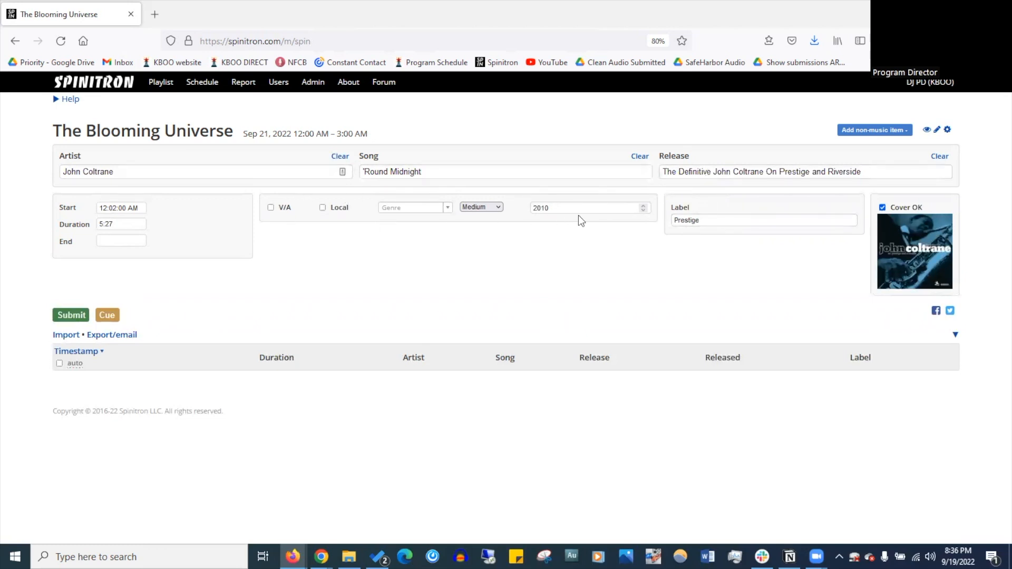
click(270, 208)
click(272, 208)
click(322, 208)
click(322, 208)
- Set the 'Round Midnight spin's genre to Jazz and medium to 7 Inch, and submit the spin
click(448, 208)
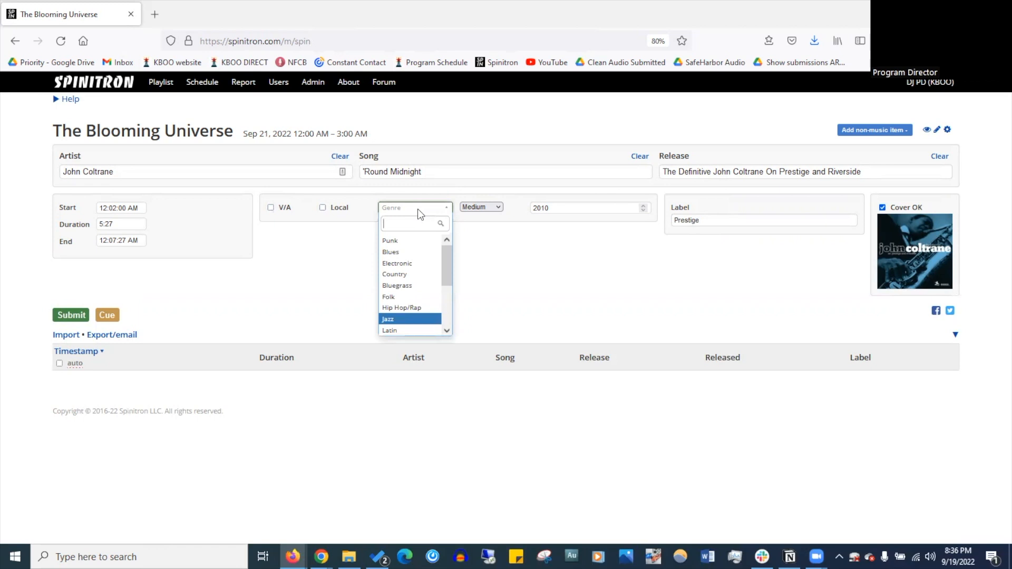
text(jaz)
click(409, 244)
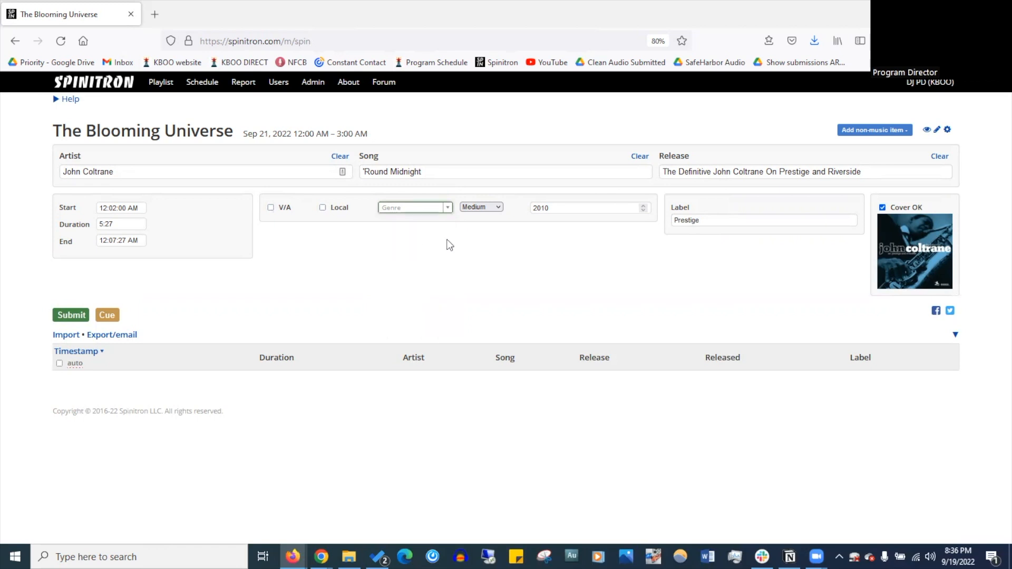
click(493, 208)
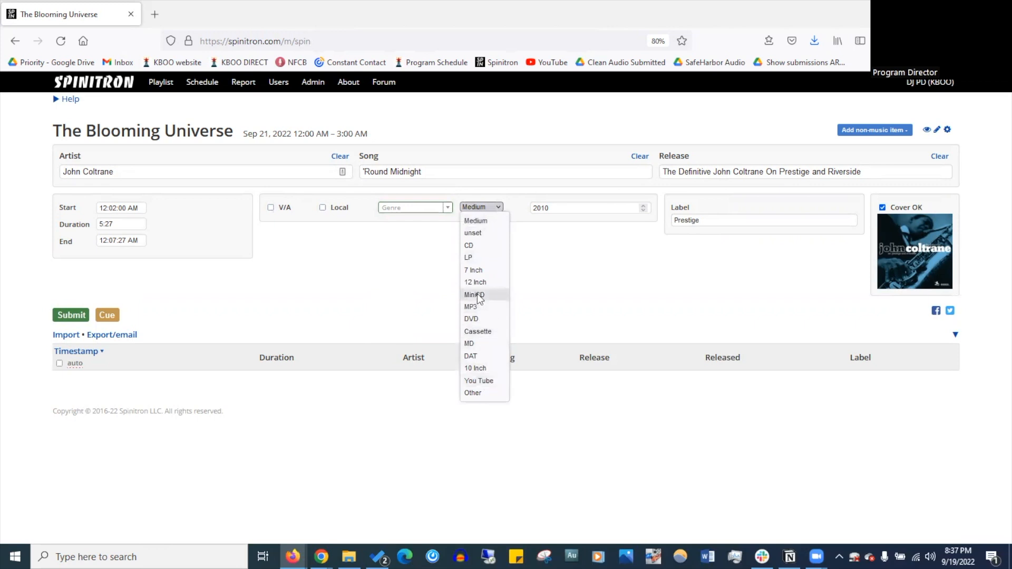
click(487, 270)
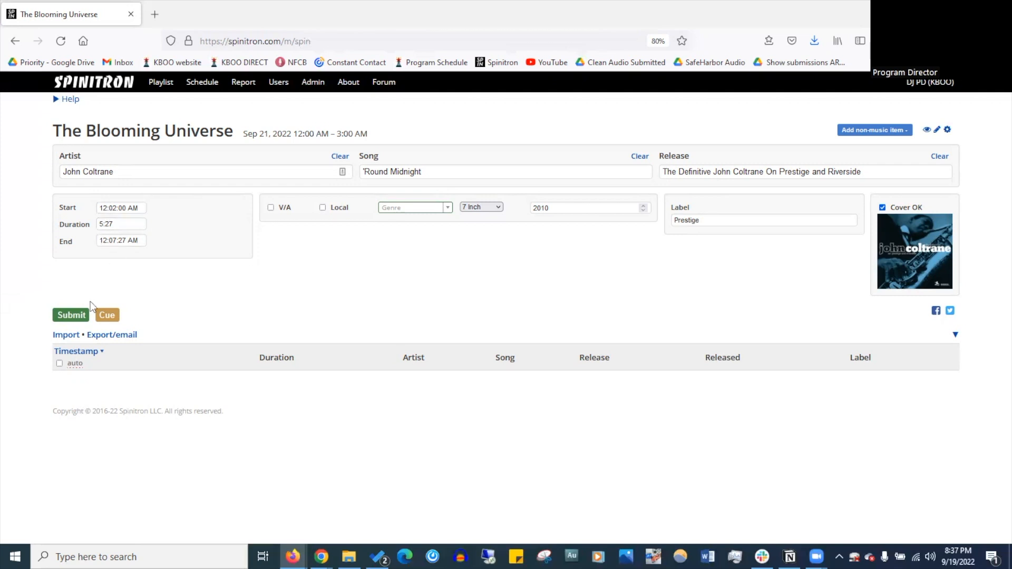
click(79, 315)
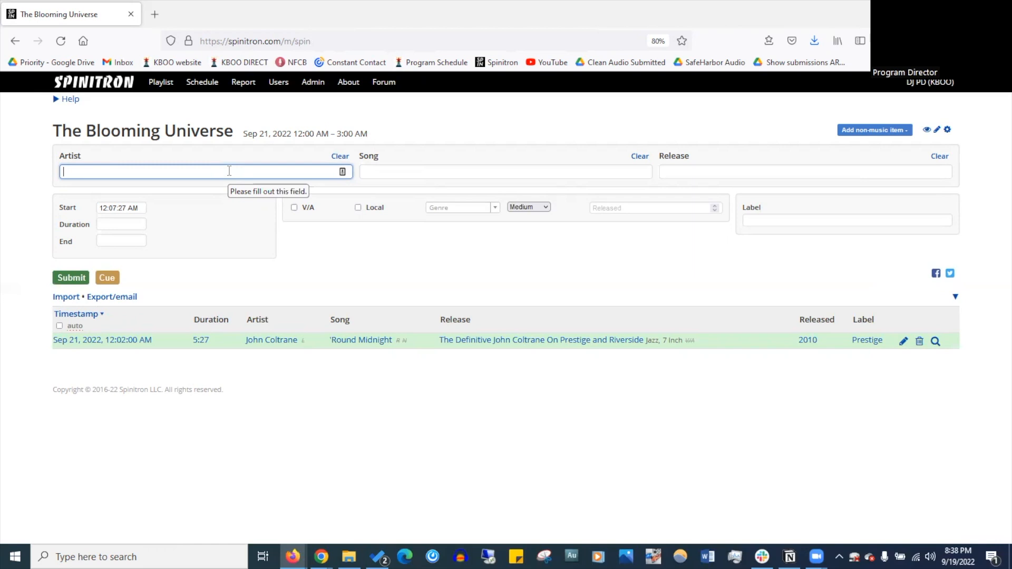
- Change the spin form's timestamp automation to Clock and submit the options
click(947, 129)
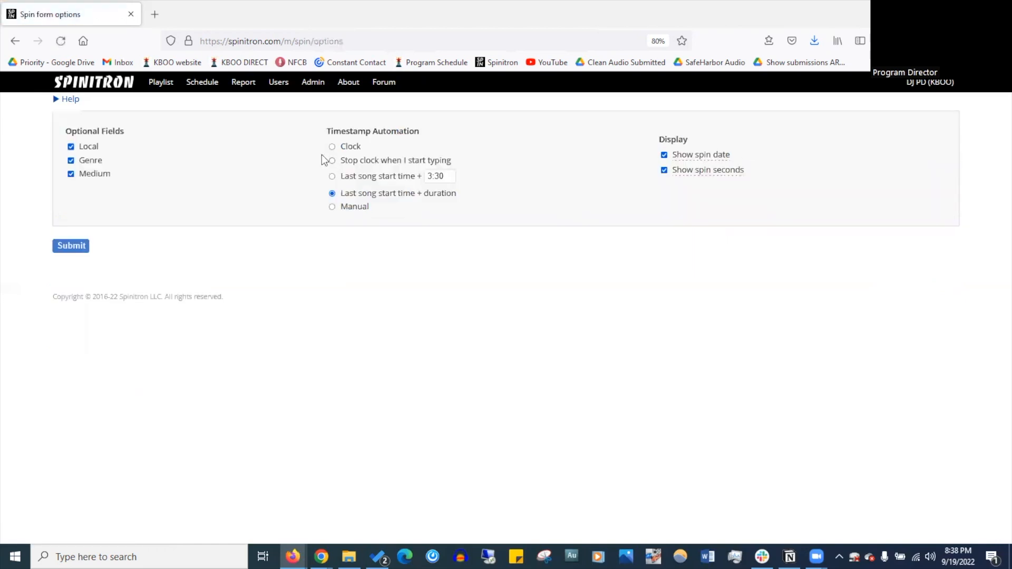
click(332, 147)
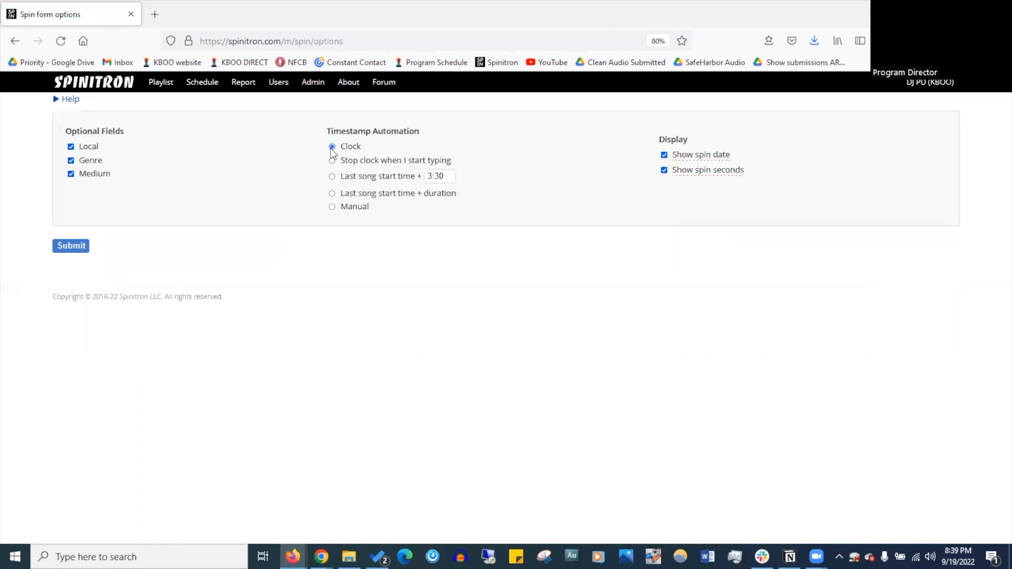
click(67, 246)
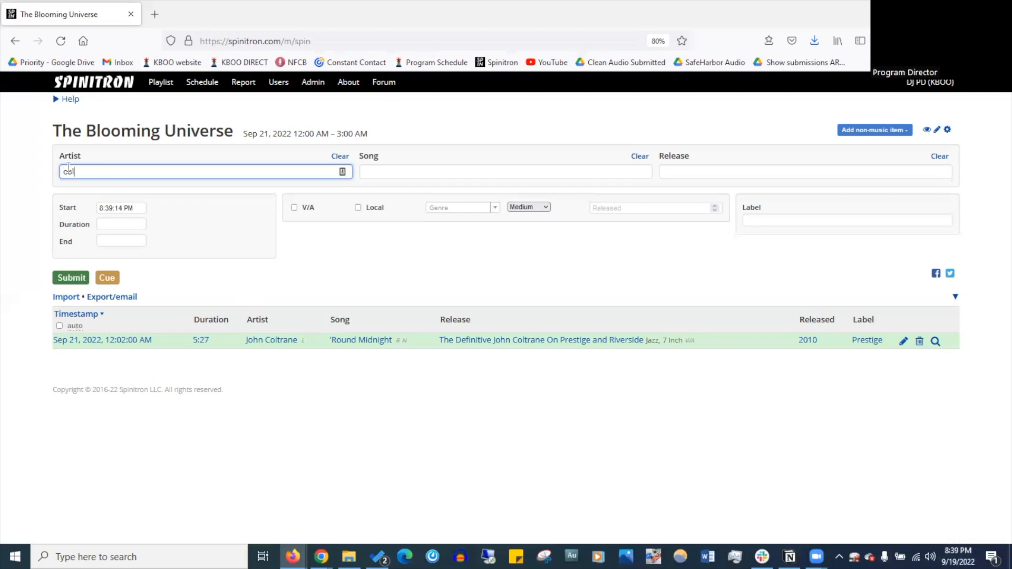
- Add a spin for artist Coltrane with the song Blue Note from the release Call the Wild
text(ane)
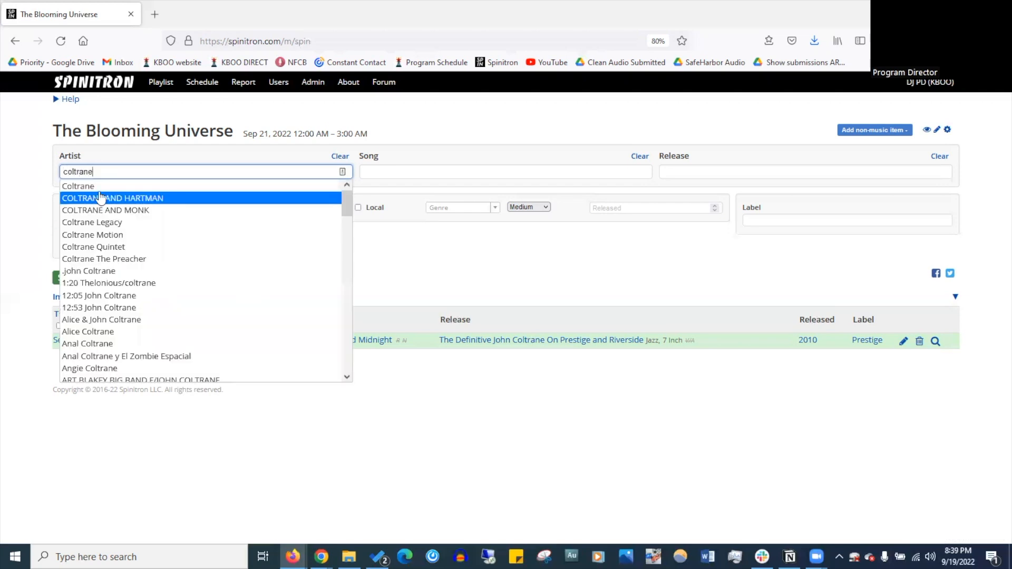
click(94, 184)
click(452, 250)
click(736, 190)
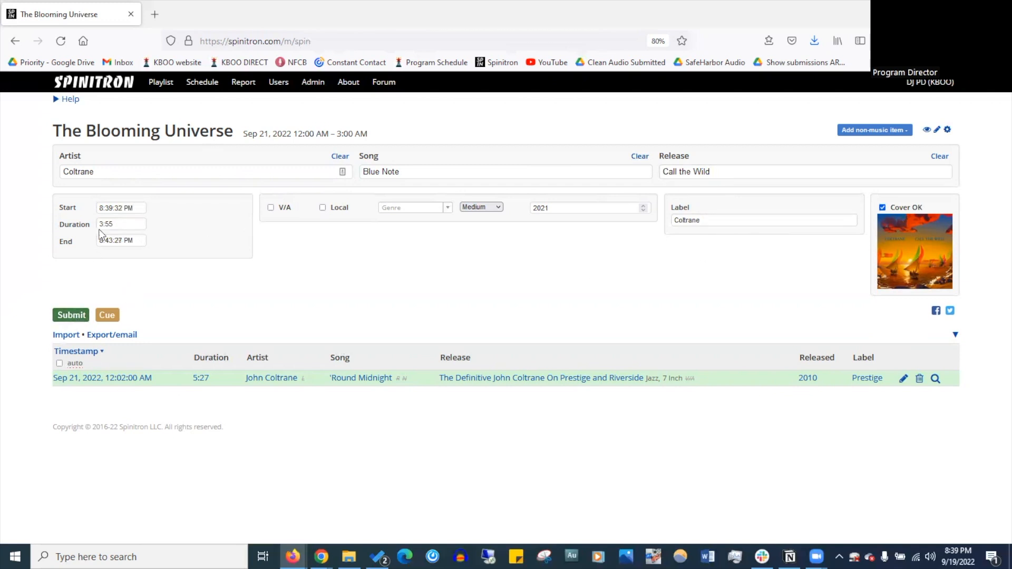
click(70, 315)
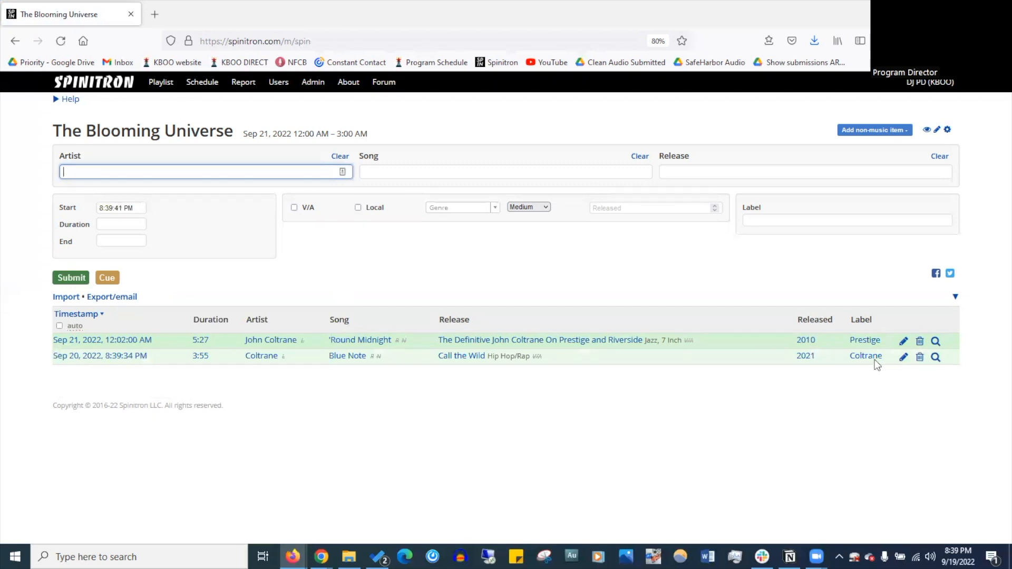
- Change the timestamp automation to "Stop clock when I start typing" and submit the options
click(947, 131)
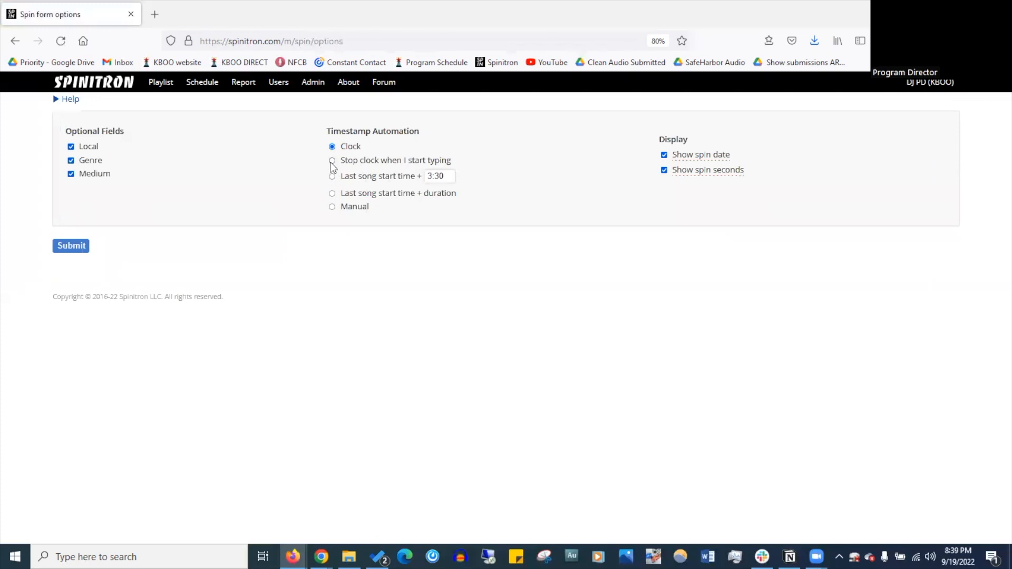
click(77, 246)
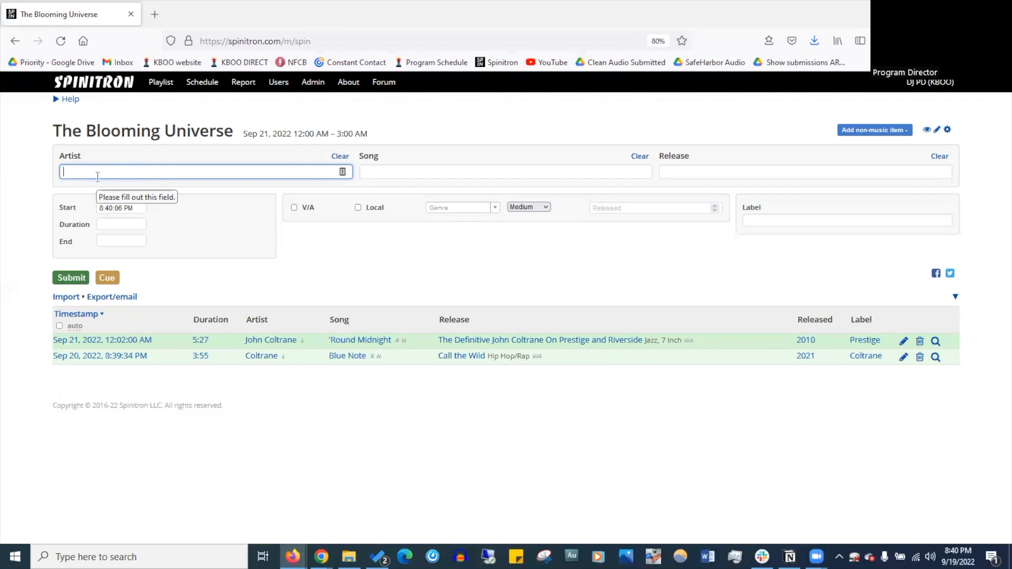
- Add a spin for artist Cola with the song All This Rock & Roll from the release of the same name
text(col)
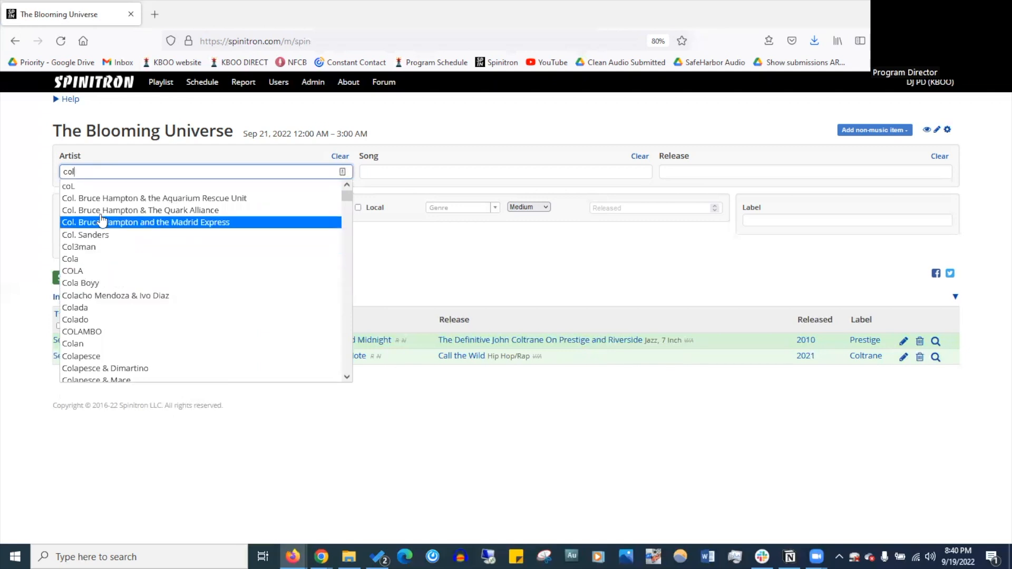
click(97, 258)
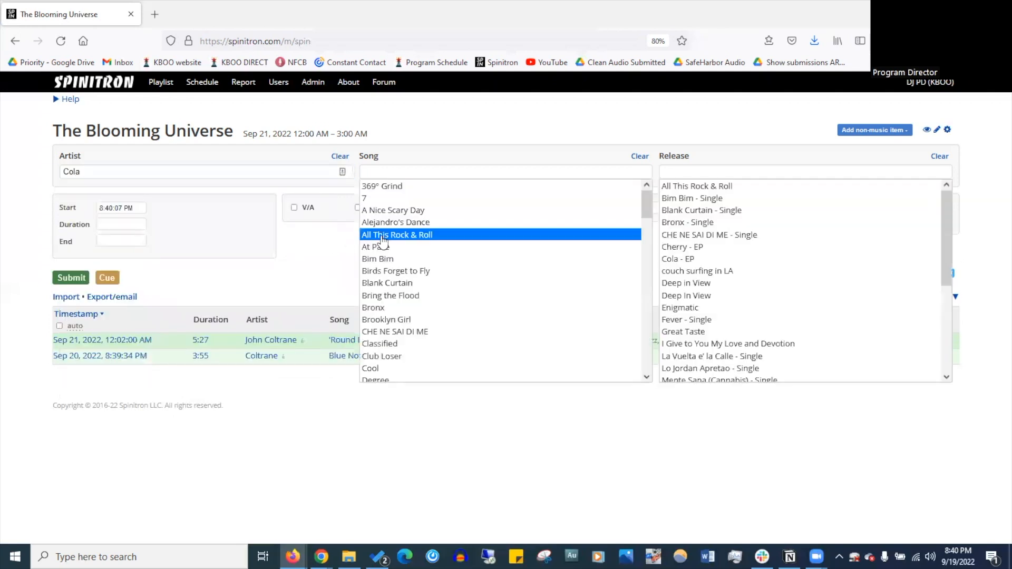
click(419, 234)
click(721, 187)
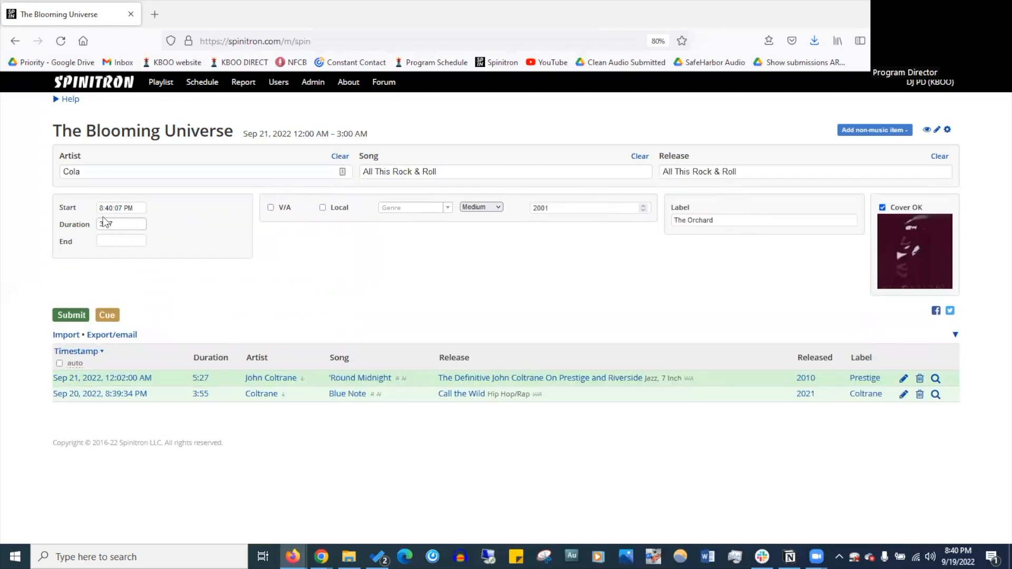
click(72, 315)
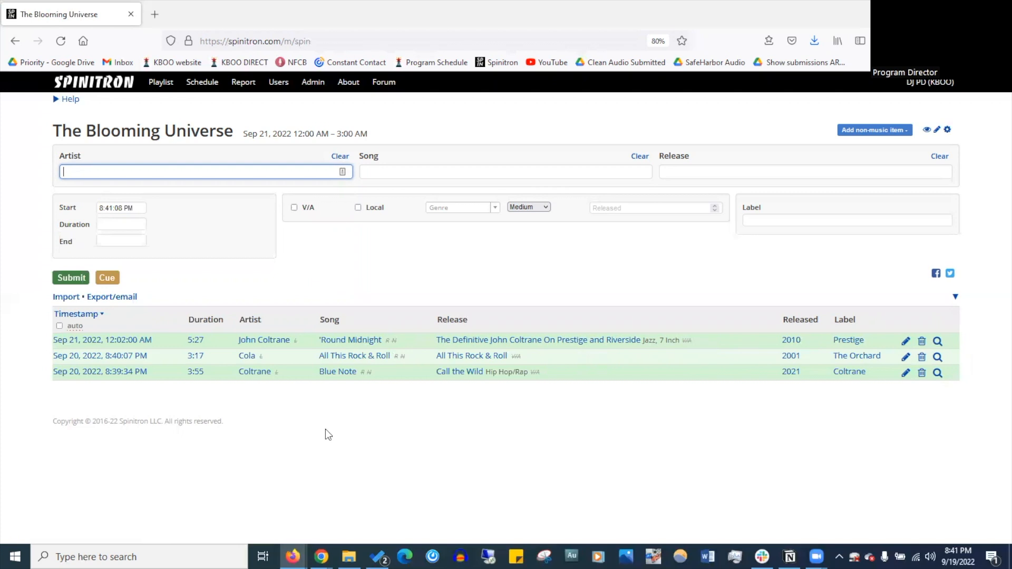
- Examine the 'Round Midnight spin's inline editing of timestamp, duration and song, plus its full edit form, keeping all values
click(144, 341)
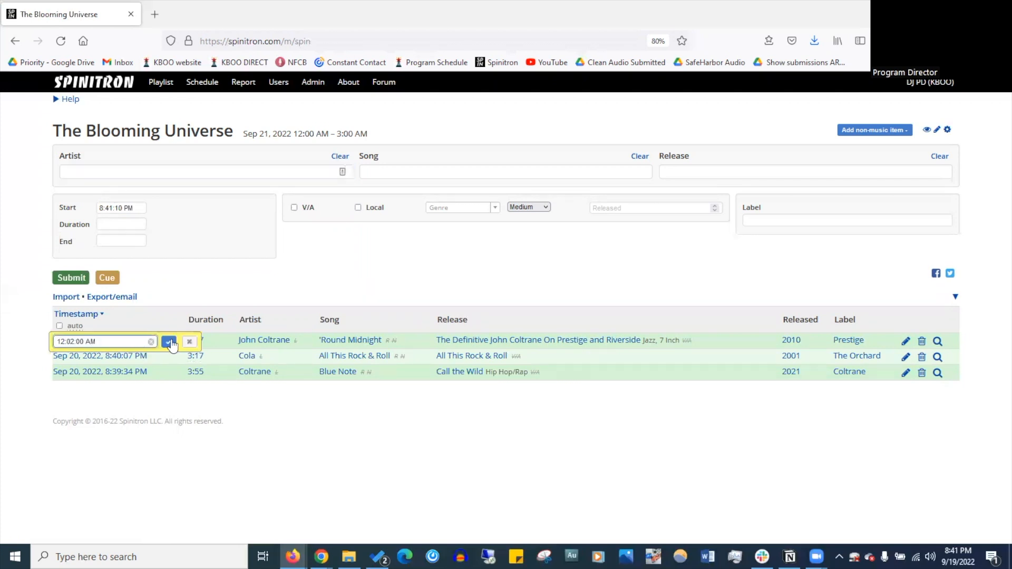
click(168, 342)
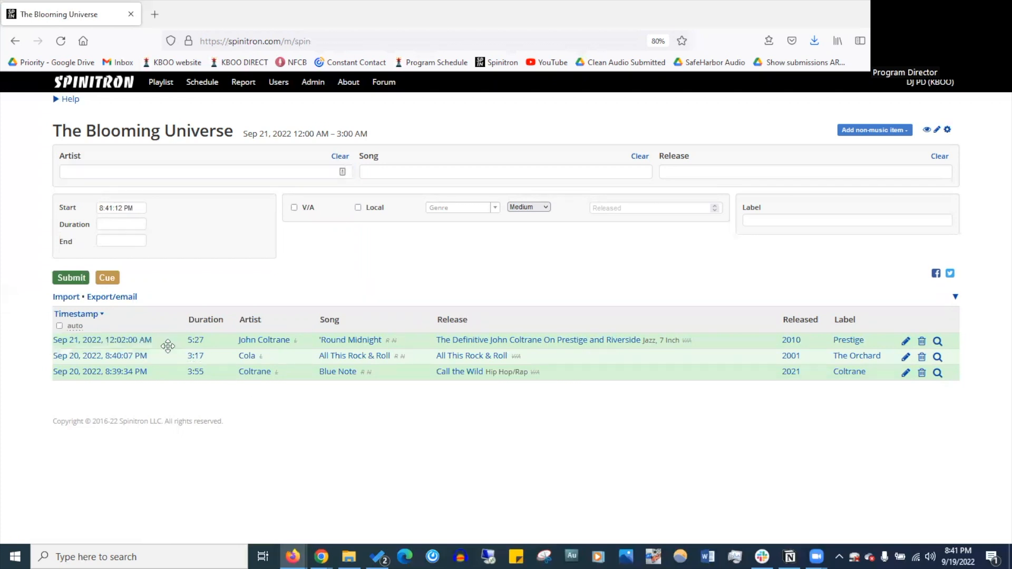
click(194, 340)
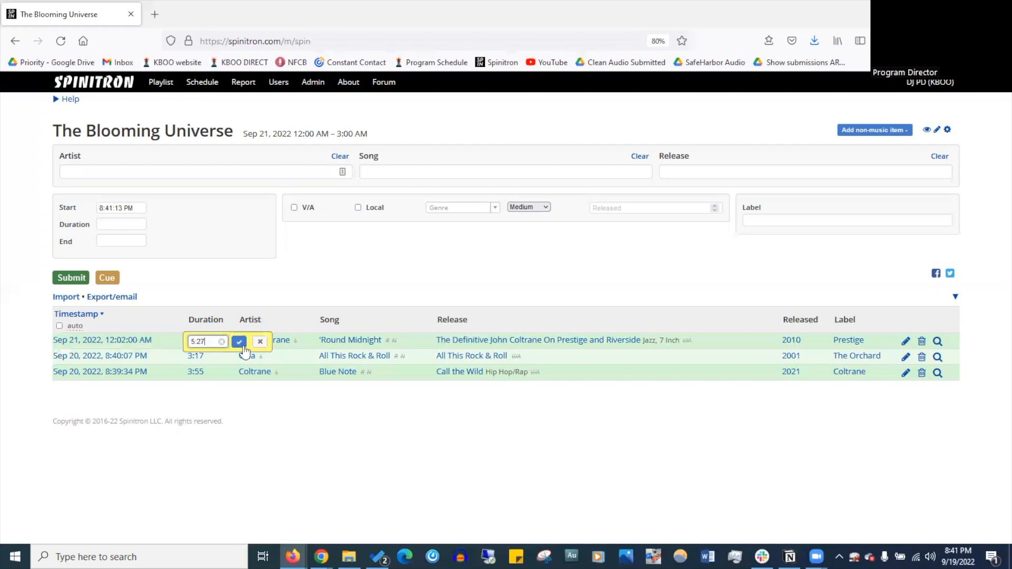
click(348, 341)
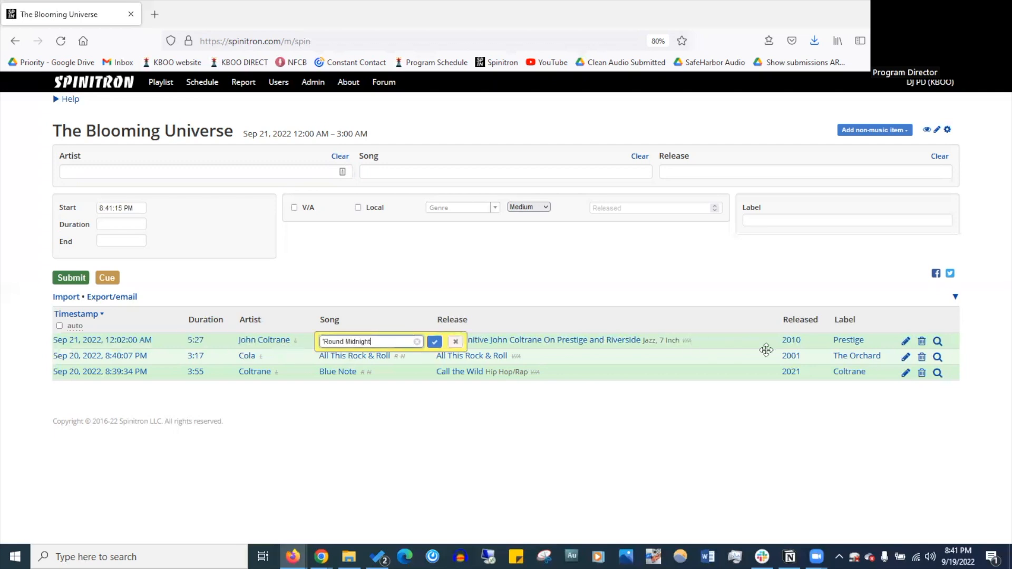
click(906, 343)
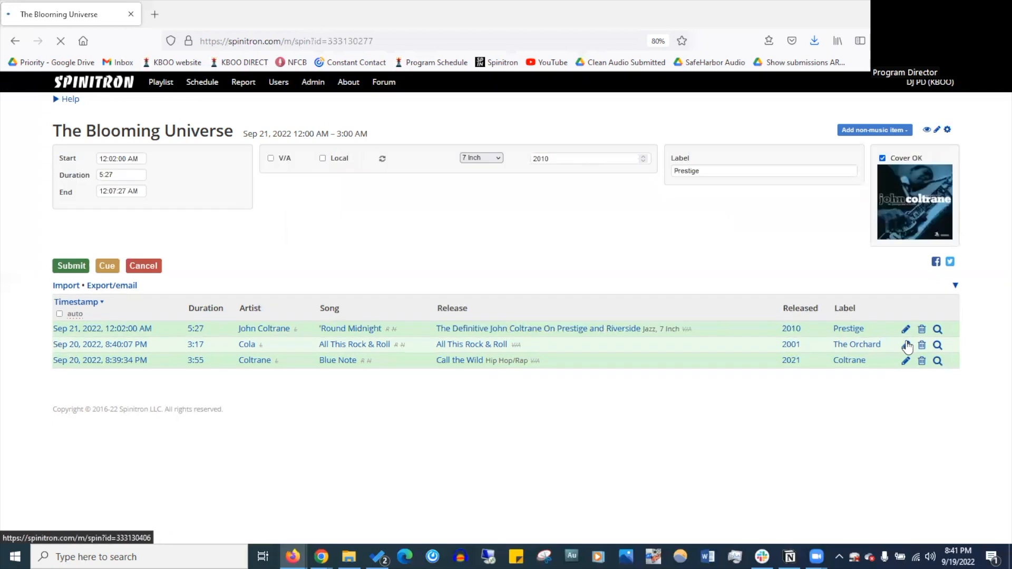
click(71, 314)
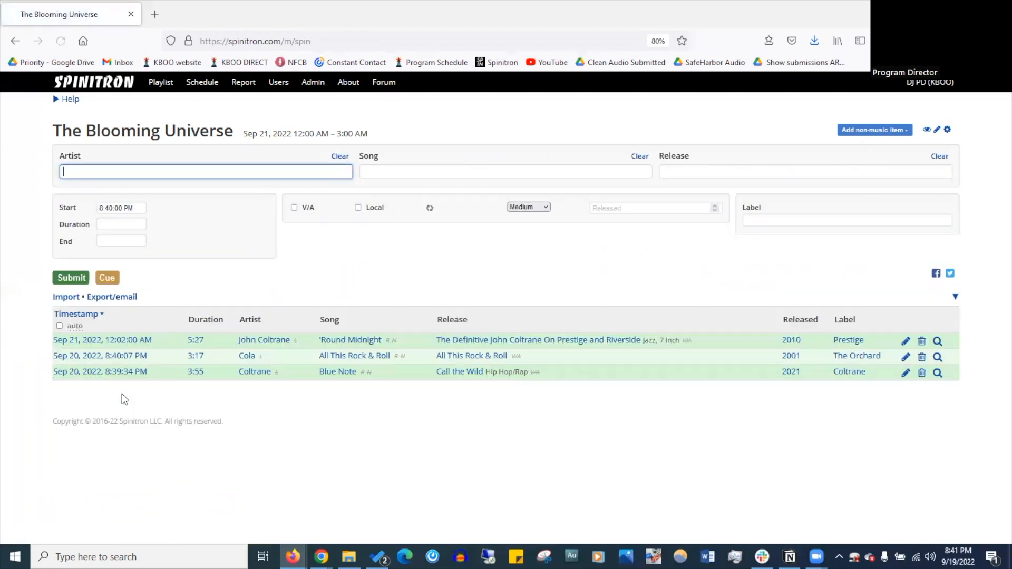
- Delete the 'Round Midnight spin from the playlist
click(921, 342)
click(912, 316)
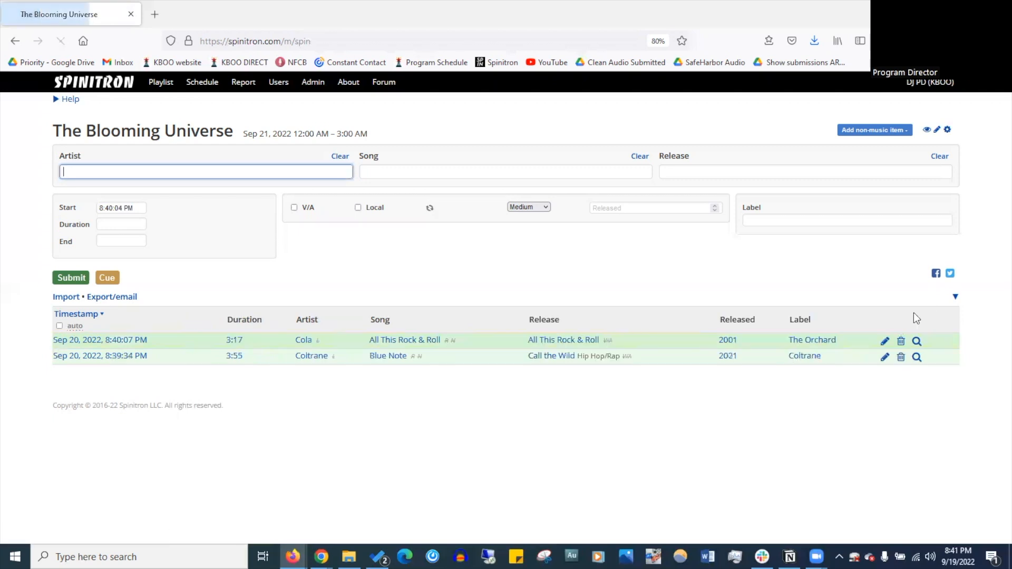
- Look up a correction for the Blue Note spin and accept the suggested Coltrane "Call the Wild" match
click(917, 358)
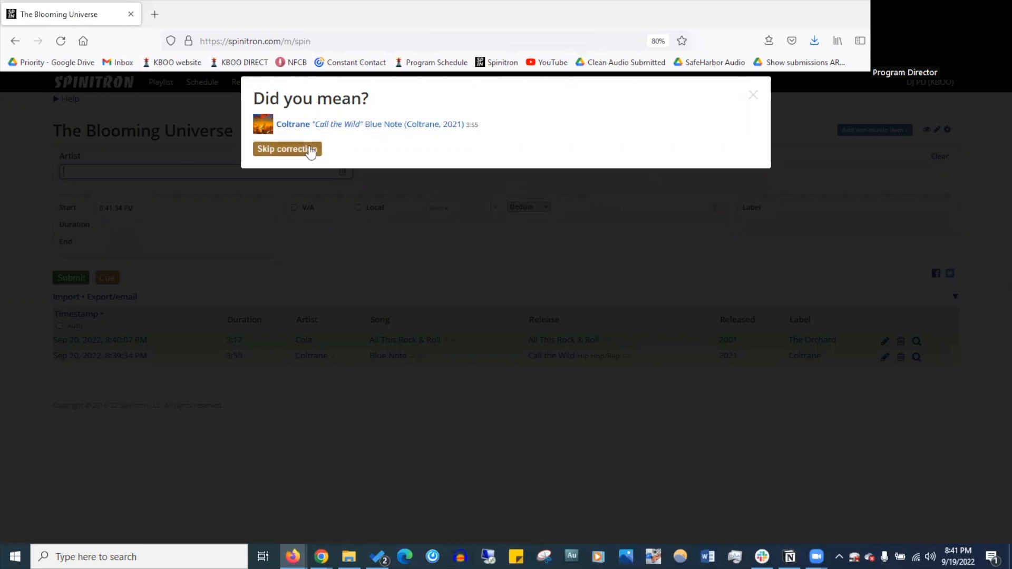
click(332, 125)
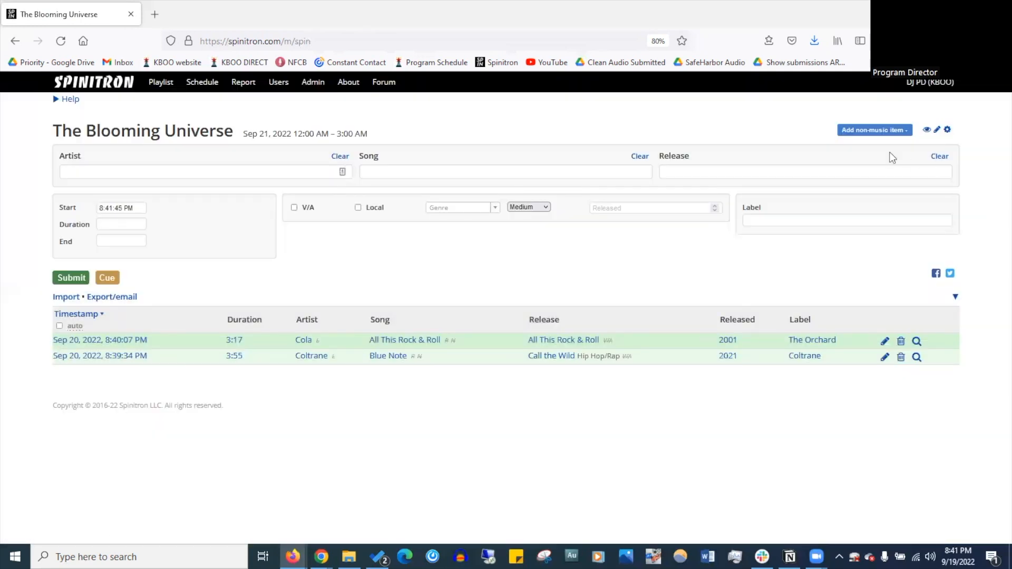
- Add a public set break as a non-music item with a 5:00 duration, keeping the title Set break and the default description
click(903, 133)
click(875, 150)
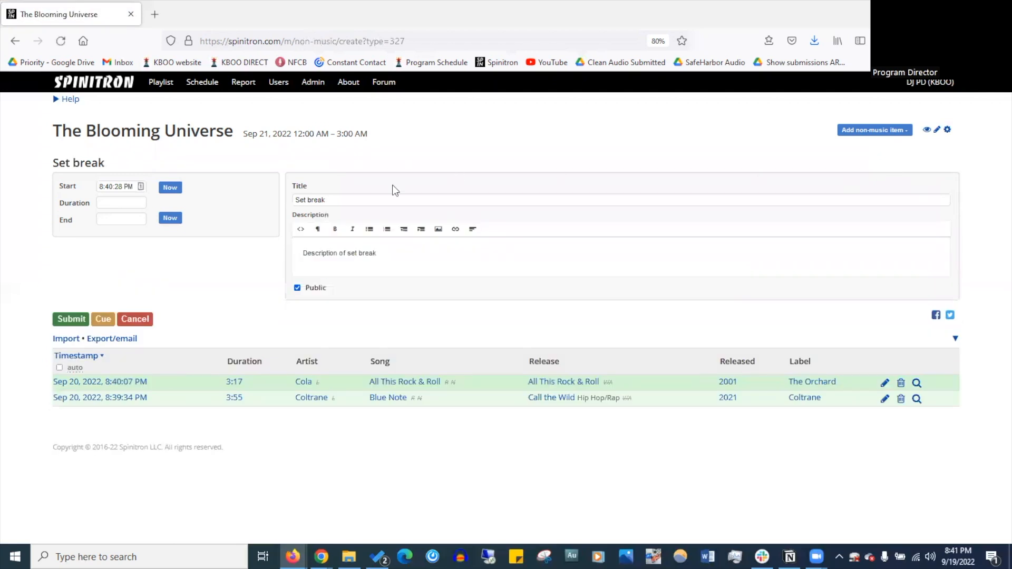
click(114, 202)
click(114, 202)
text(5)
click(121, 216)
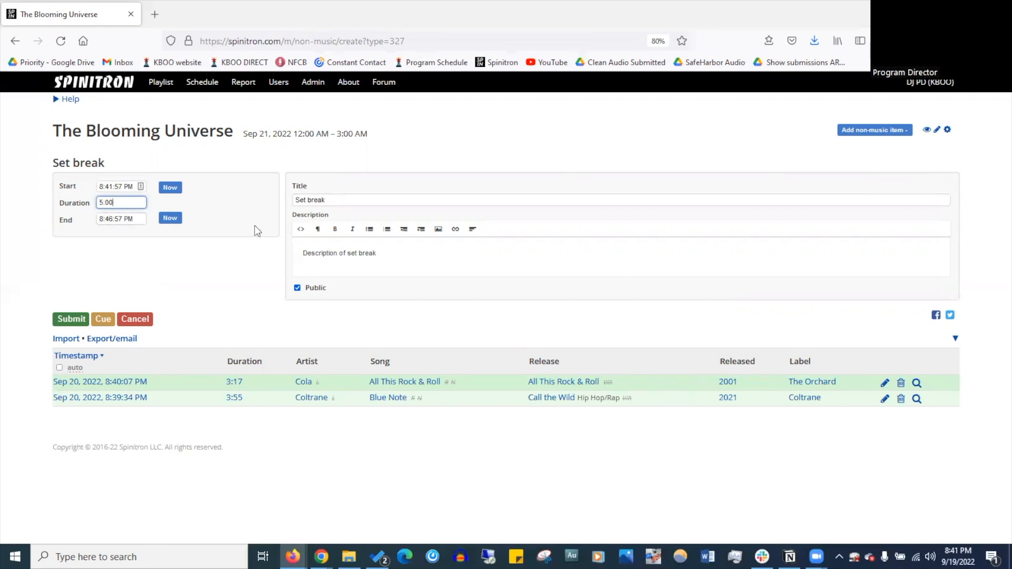
click(125, 186)
click(331, 200)
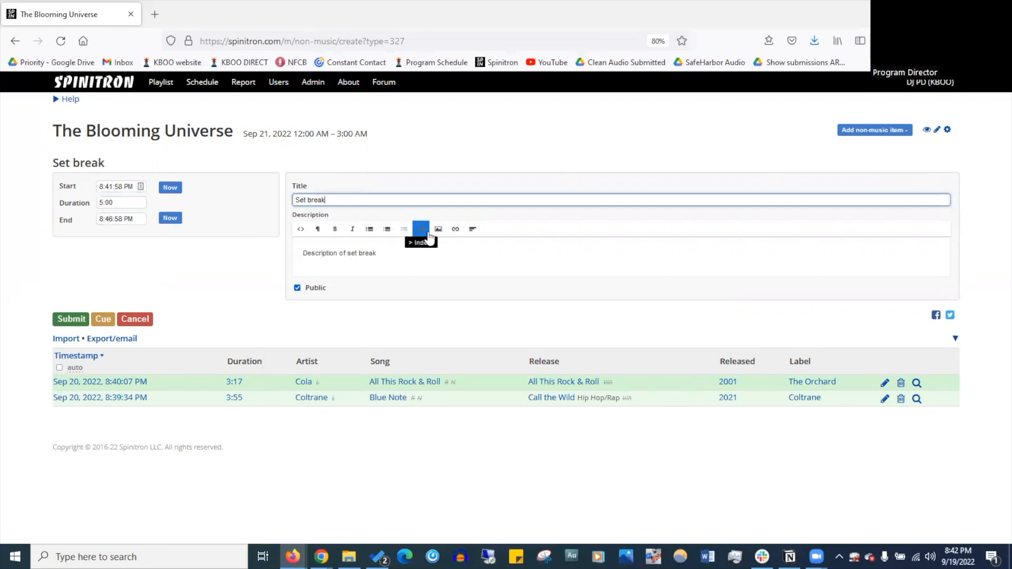
click(80, 317)
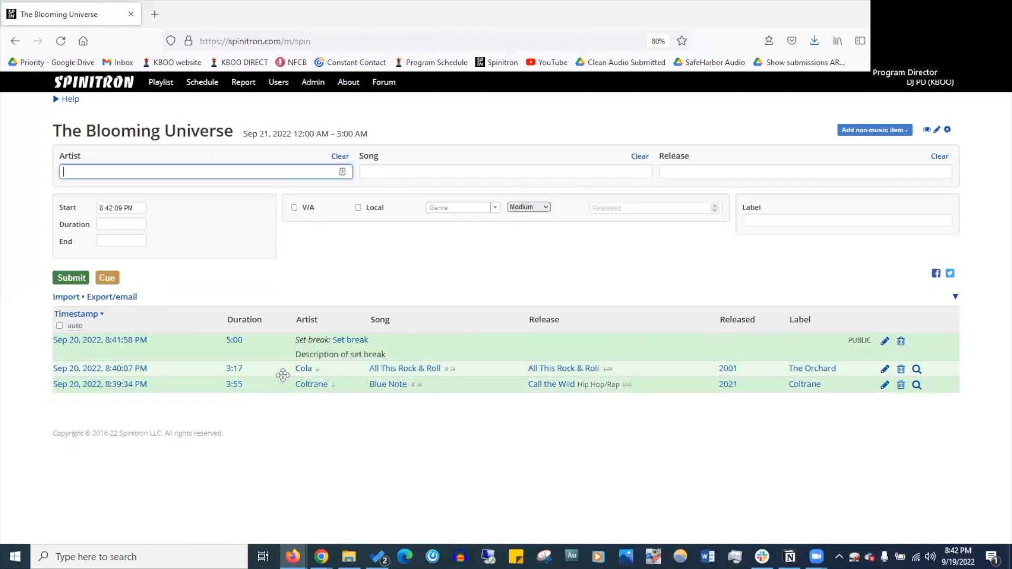
- Check the new spin's Start time without changing it, and try viewing The Blooming Universe's public page before returning to spin entry
click(130, 208)
click(114, 209)
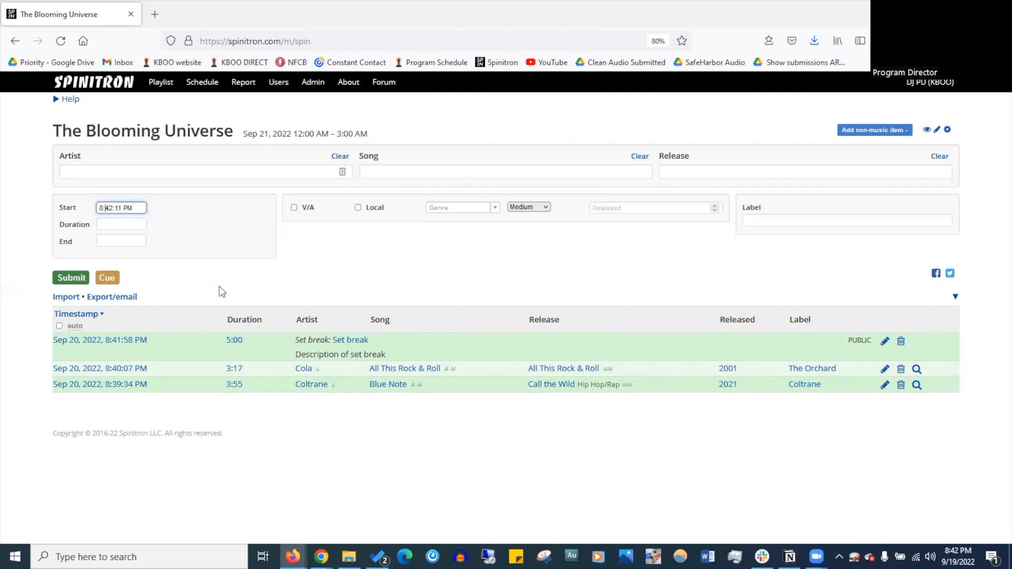
drag(98, 209, 133, 209)
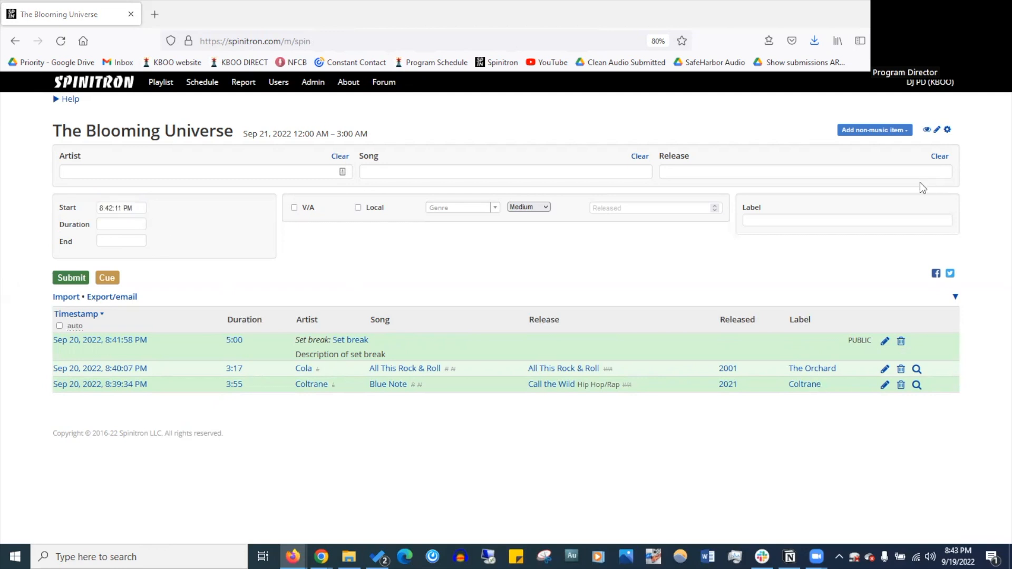
click(925, 133)
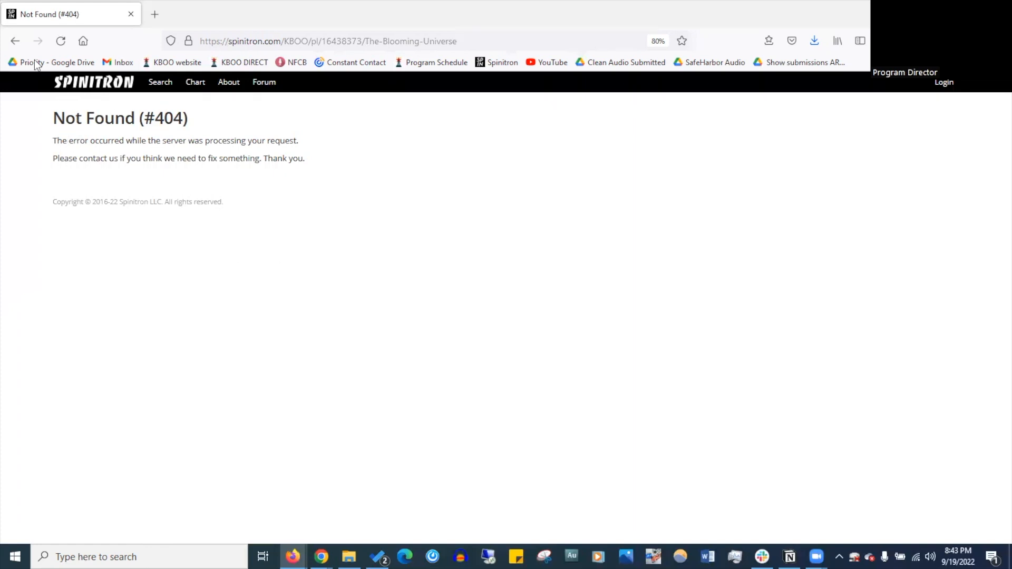
click(15, 41)
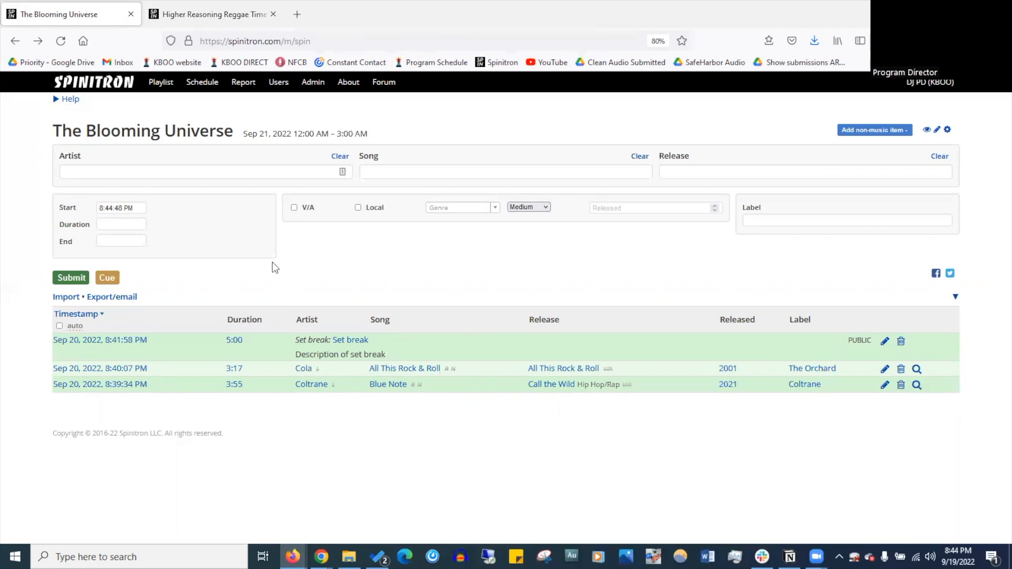
- View the Higher Reasoning Reggae Time playlist of Sep 18, 2022 alongside The Blooming Universe's spin entry page
click(202, 15)
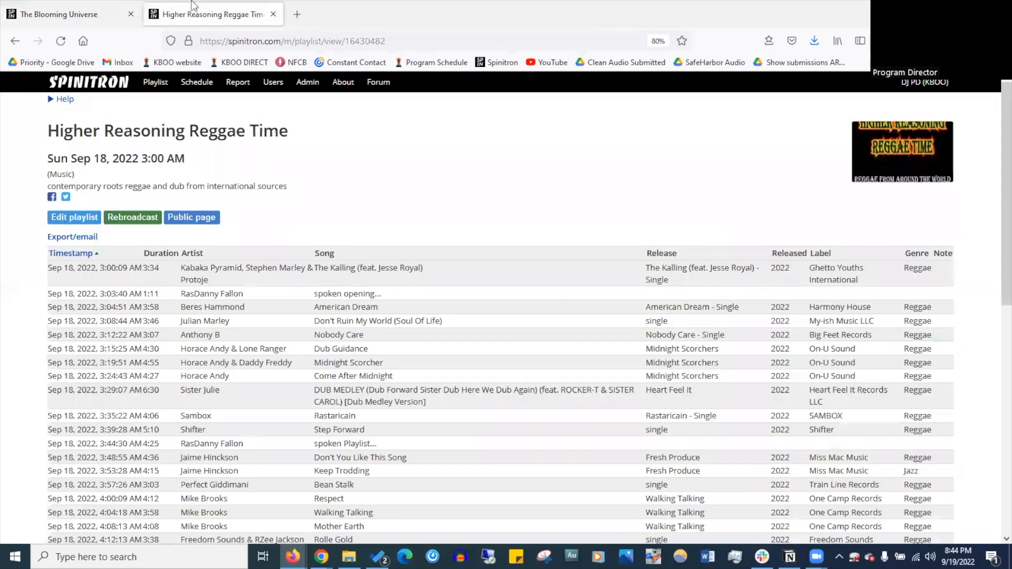
click(81, 7)
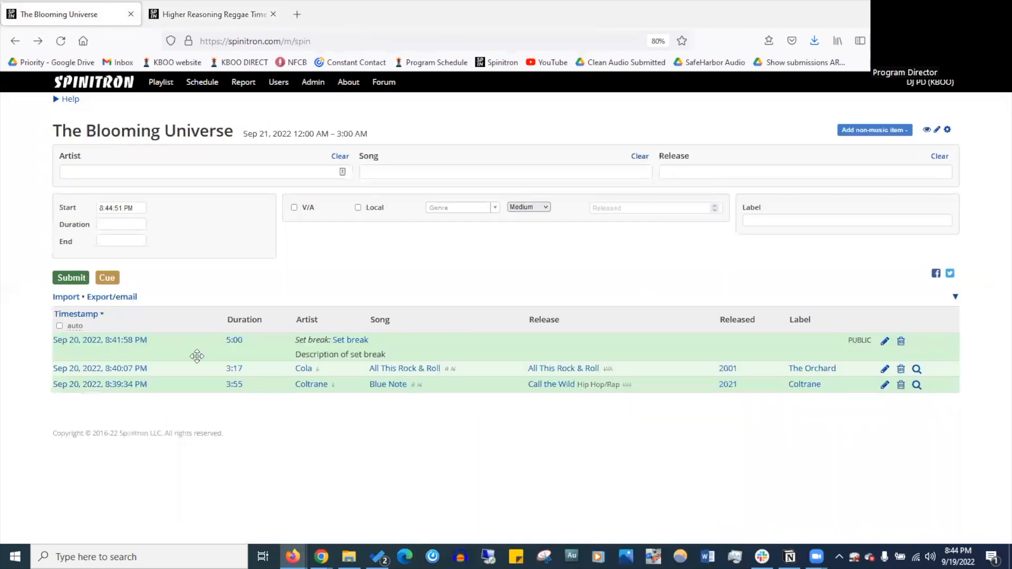
click(218, 7)
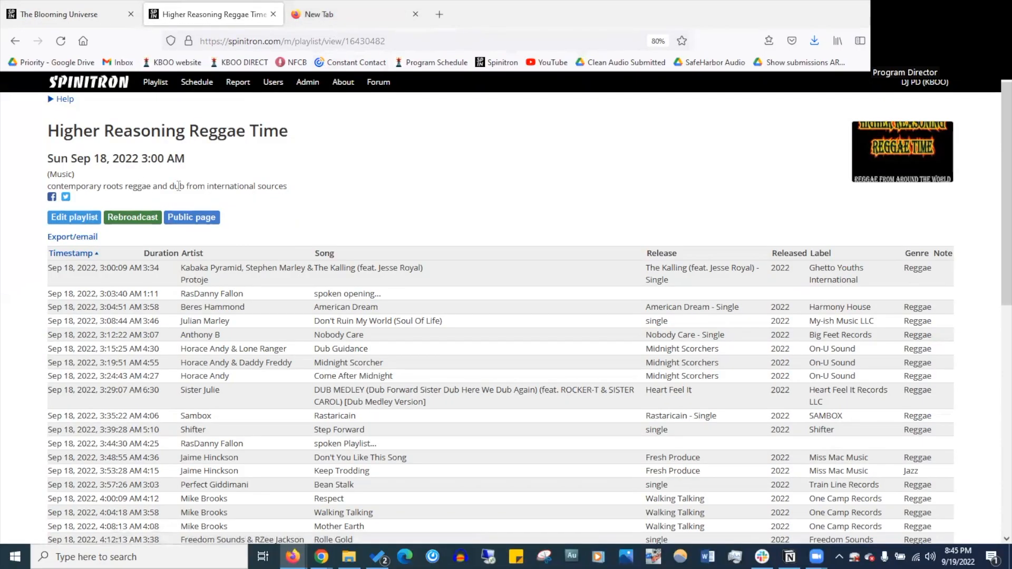
- Load the KBOO website in the new browser tab and search it for "higher reasoning"
click(329, 8)
click(180, 63)
click(195, 21)
click(311, 14)
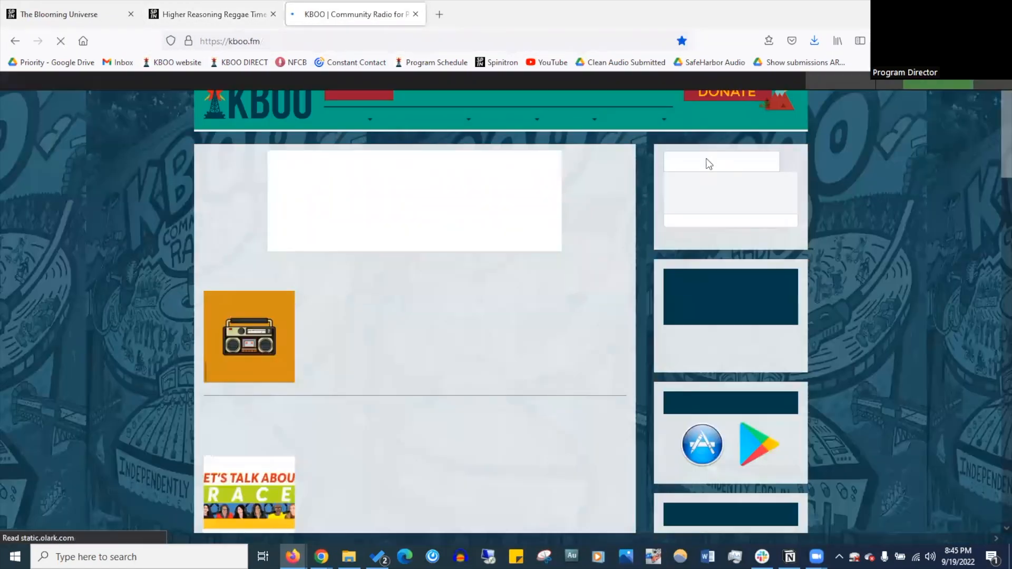
click(704, 173)
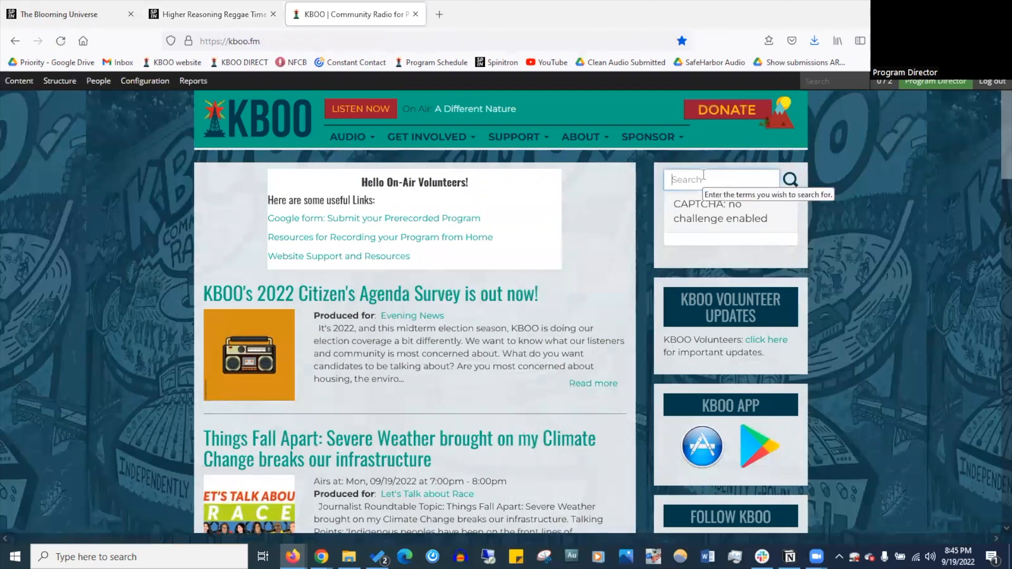
text(highrr)
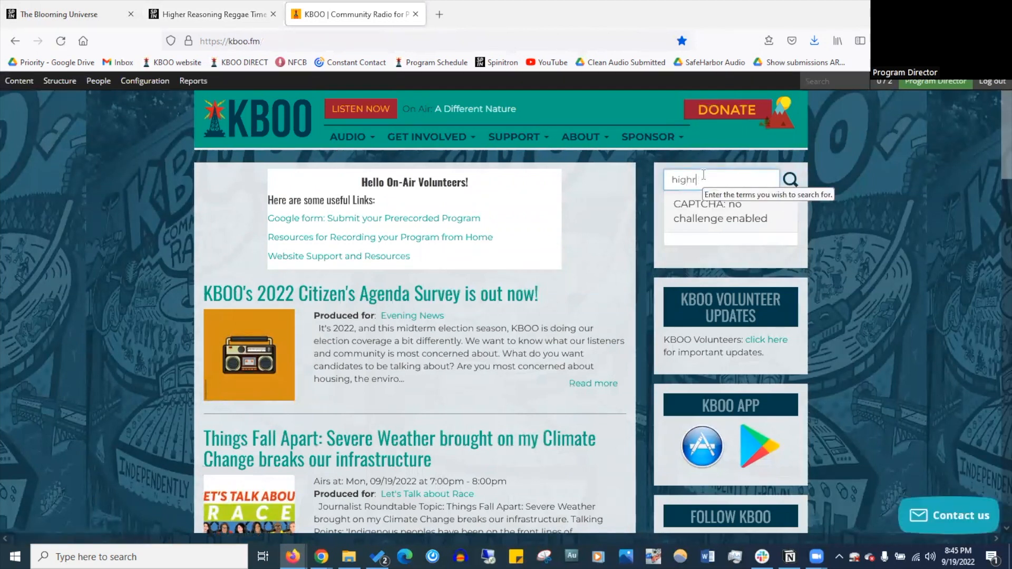
key(BackSpace)
text(er reasoning)
key(Return)
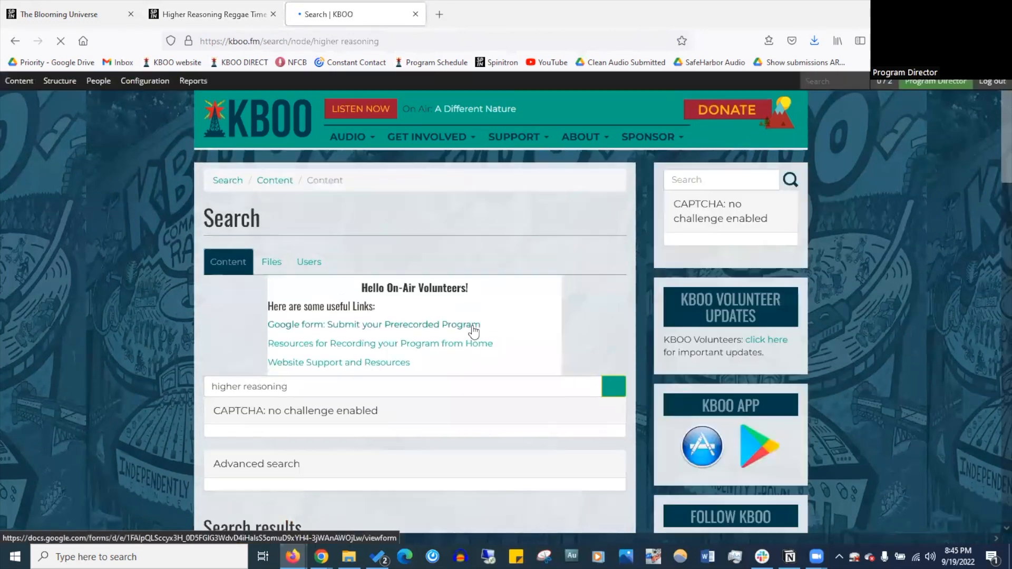
- Open the Higher Reasoning Reggae Time episode of 09/18/22, compare its Episode Playlist with the Spinitron playlist, and return to The Blooming Universe
scroll(473, 324, down, 3)
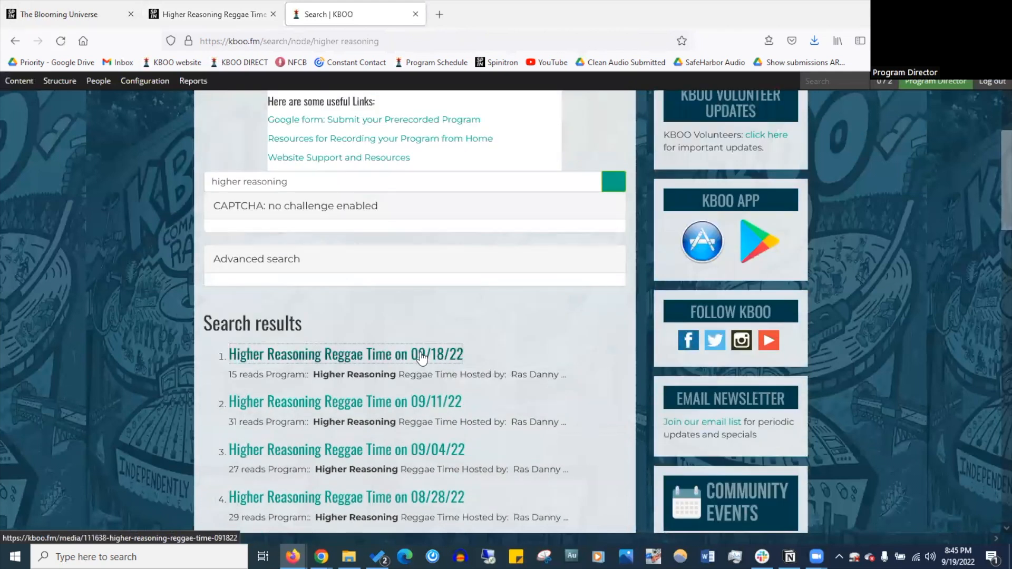
click(422, 357)
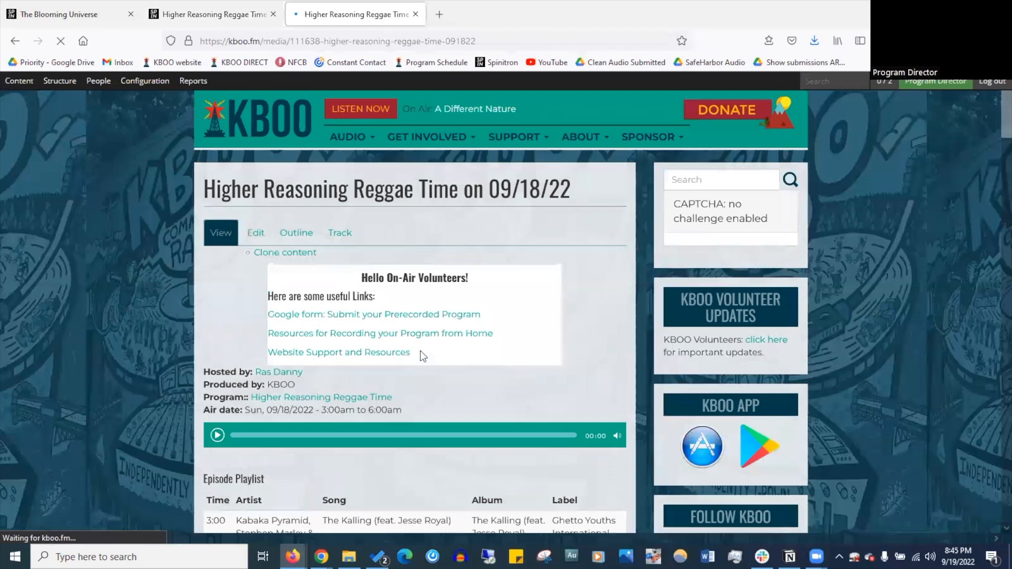
scroll(420, 349, down, 2)
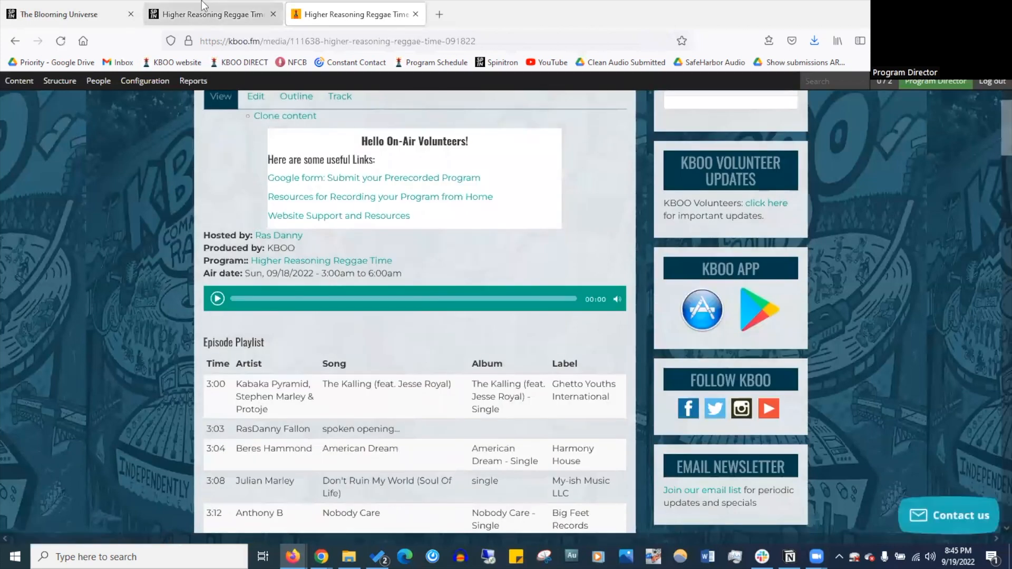
key(ctrl+shift+Tab)
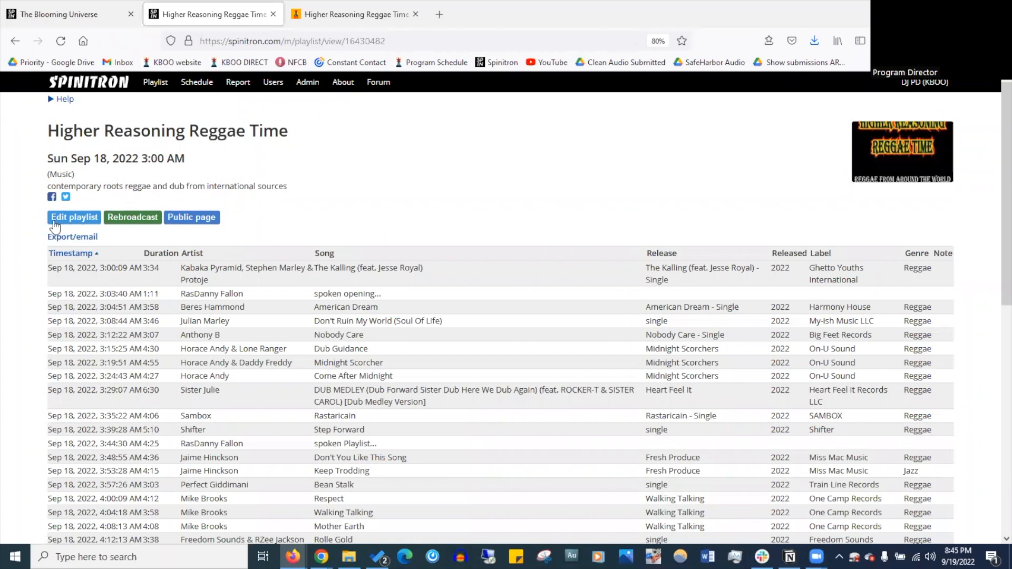
click(319, 16)
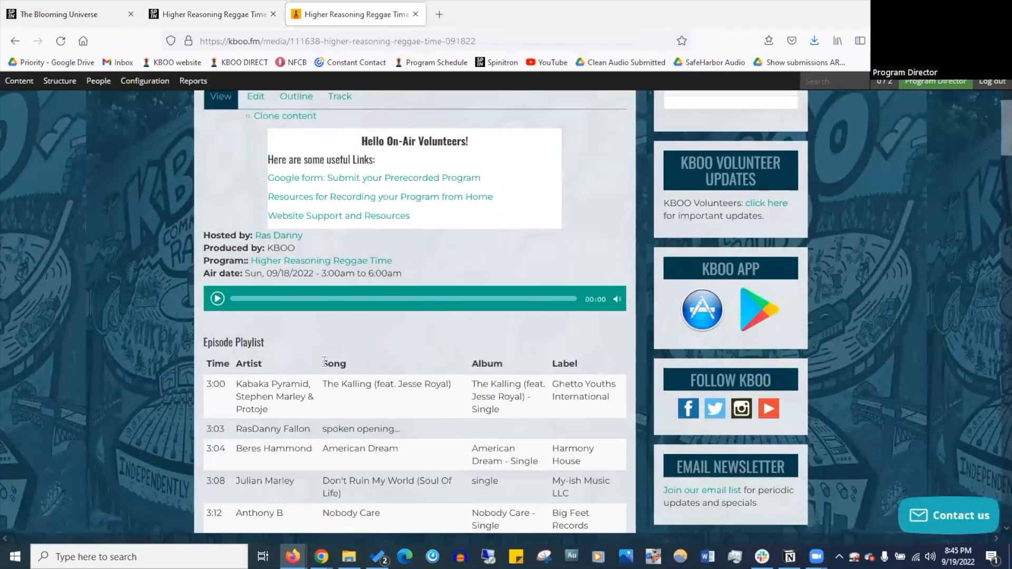
scroll(402, 370, up, 2)
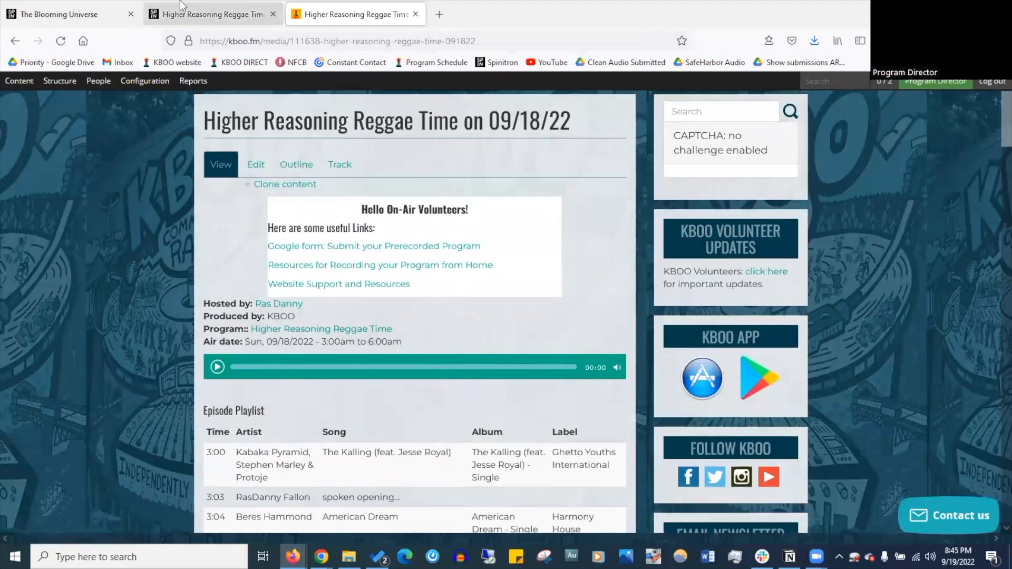
click(181, 6)
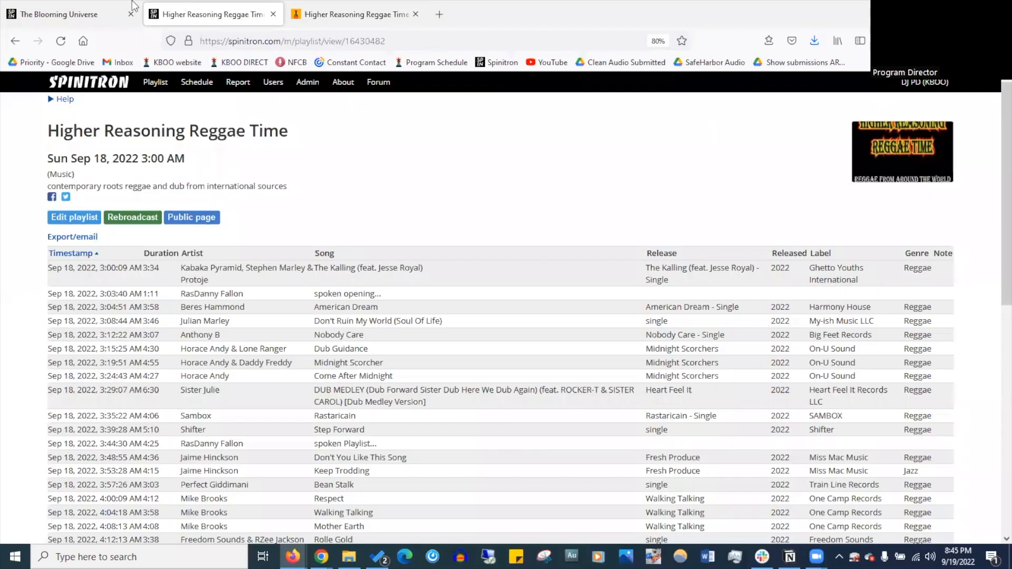
click(96, 8)
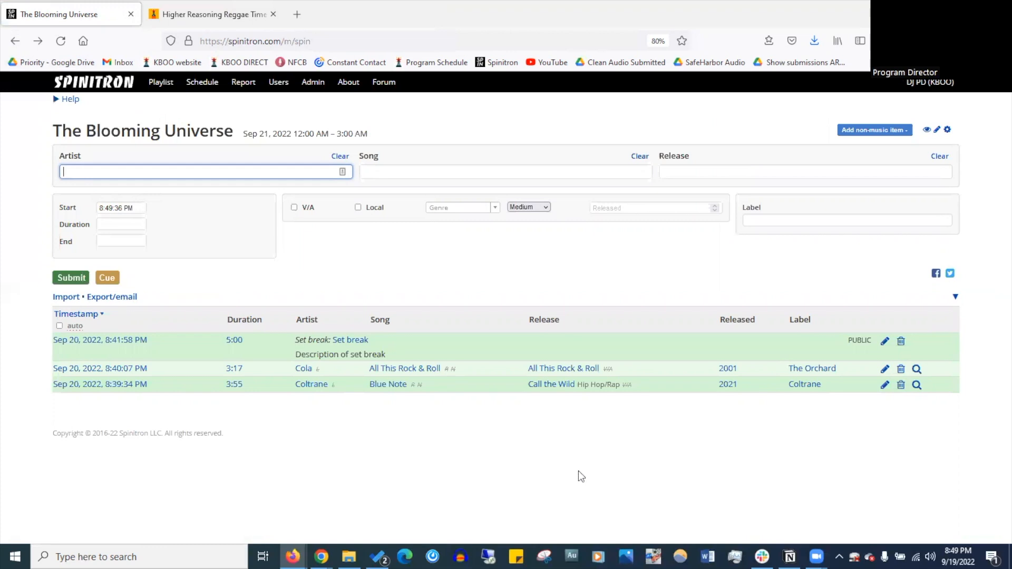
- Open the list of all playlists and examine its pages plus the Title and DJ filters
mouse_move(156, 85)
click(171, 121)
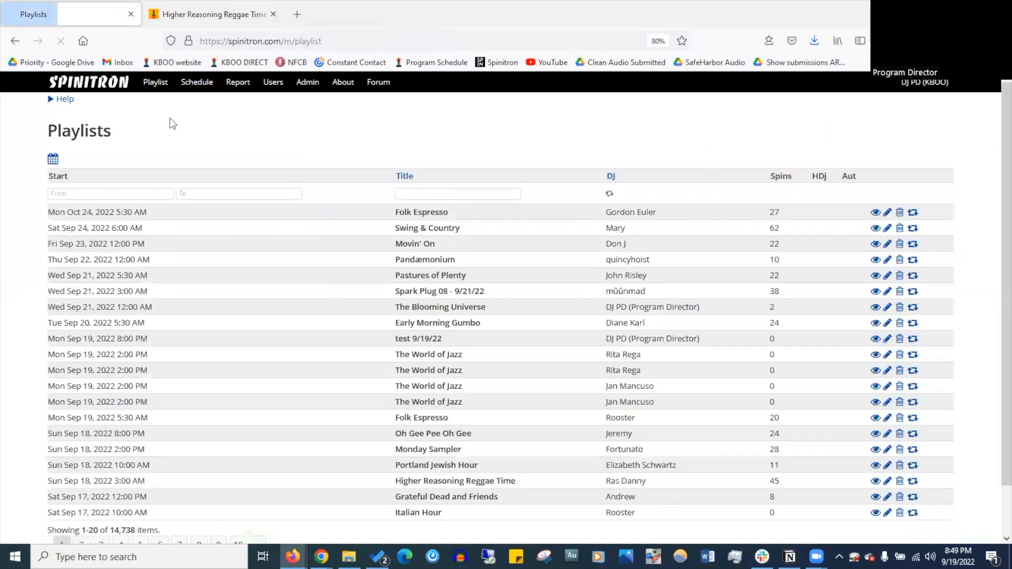
scroll(374, 363, down, 2)
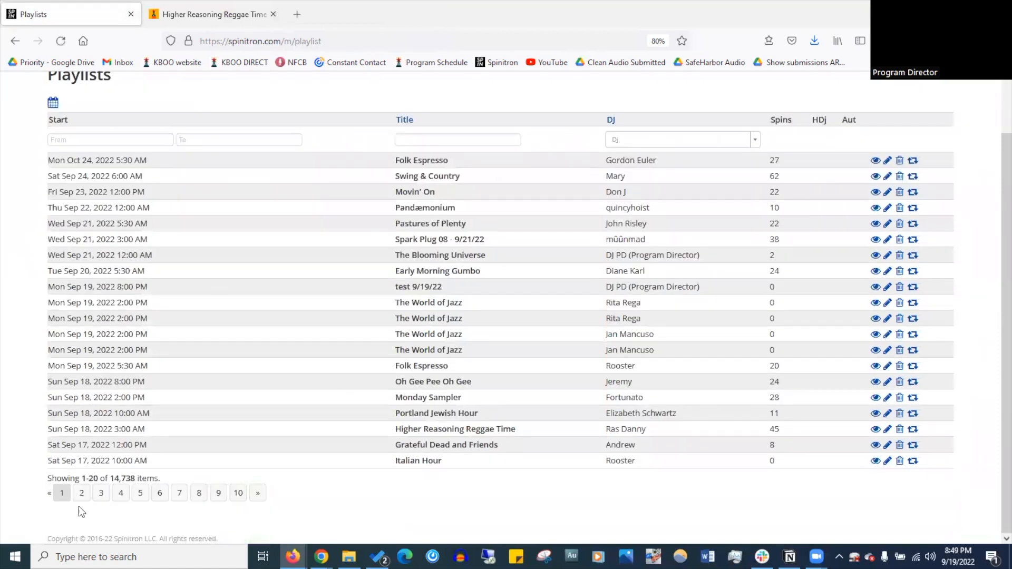
scroll(145, 475, up, 2)
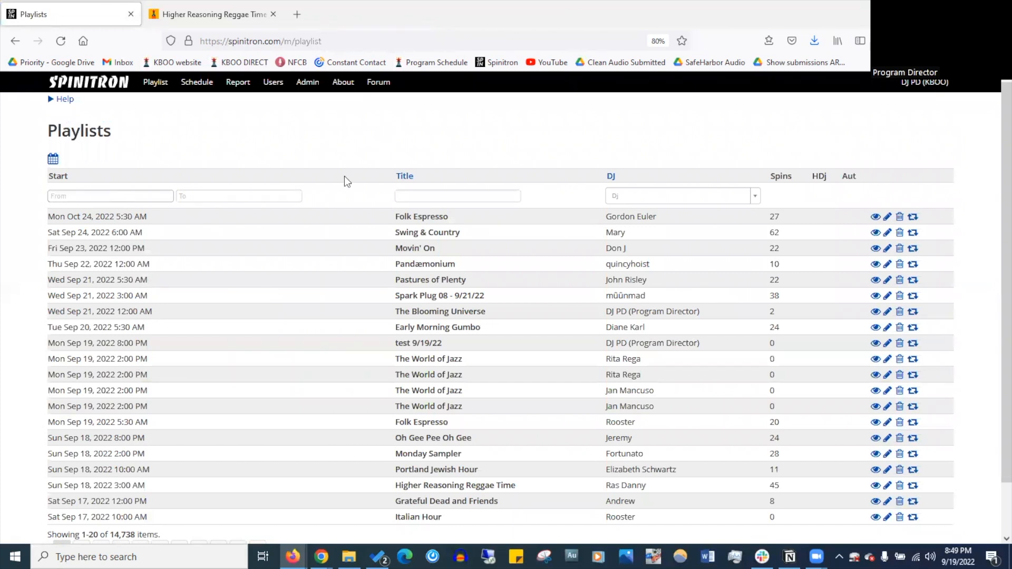
click(408, 193)
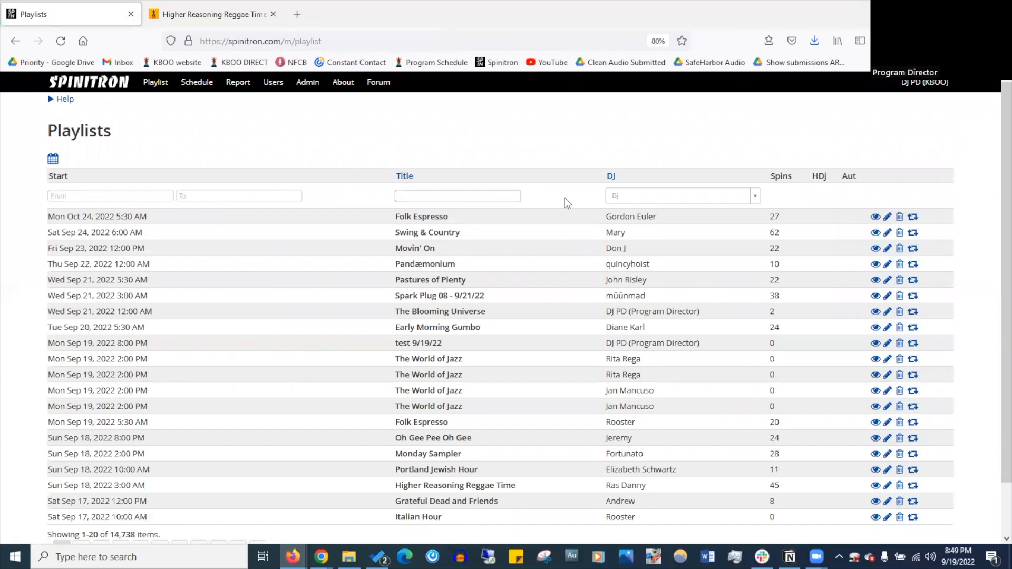
click(619, 191)
click(556, 125)
- Open the Spark Plug 08 - 9/21/22 playlist's view page in a new browser tab
right_click(875, 297)
click(891, 304)
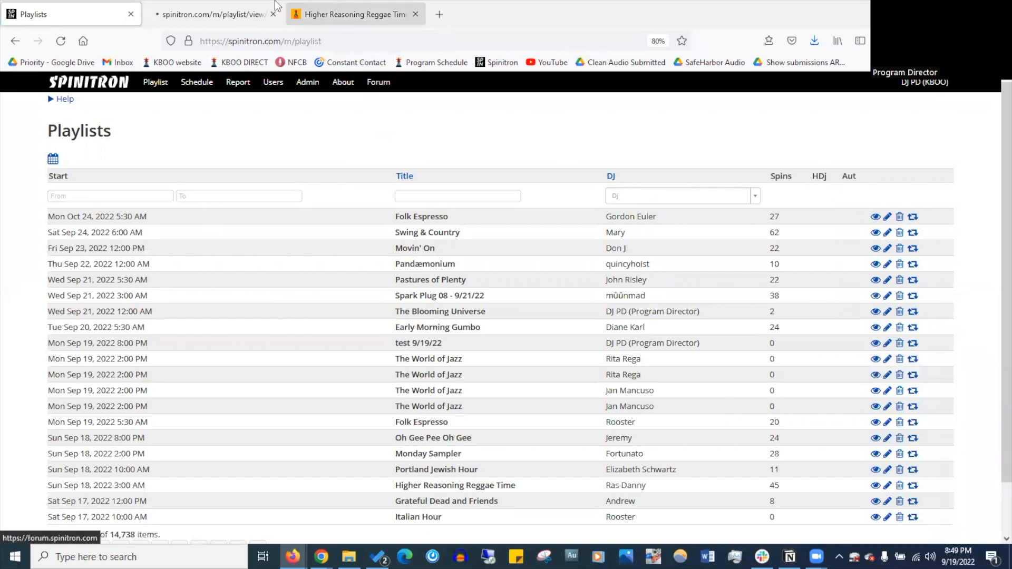
click(274, 6)
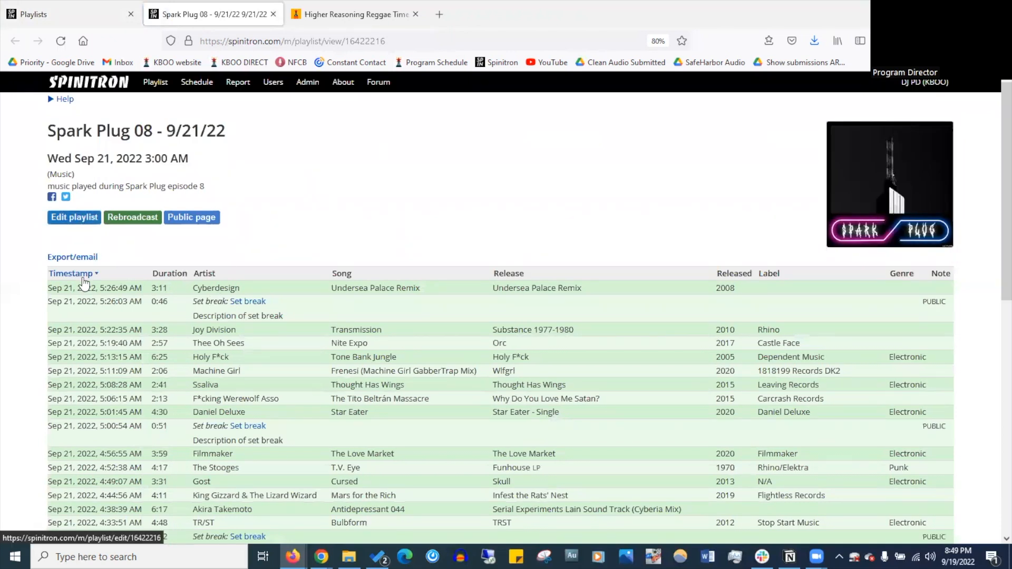
- Review the rebroadcast form for Spark Plug 08 - 9/21/22, including its start date, then close it unsubmitted and return to the playlists list
right_click(122, 217)
click(147, 234)
click(298, 8)
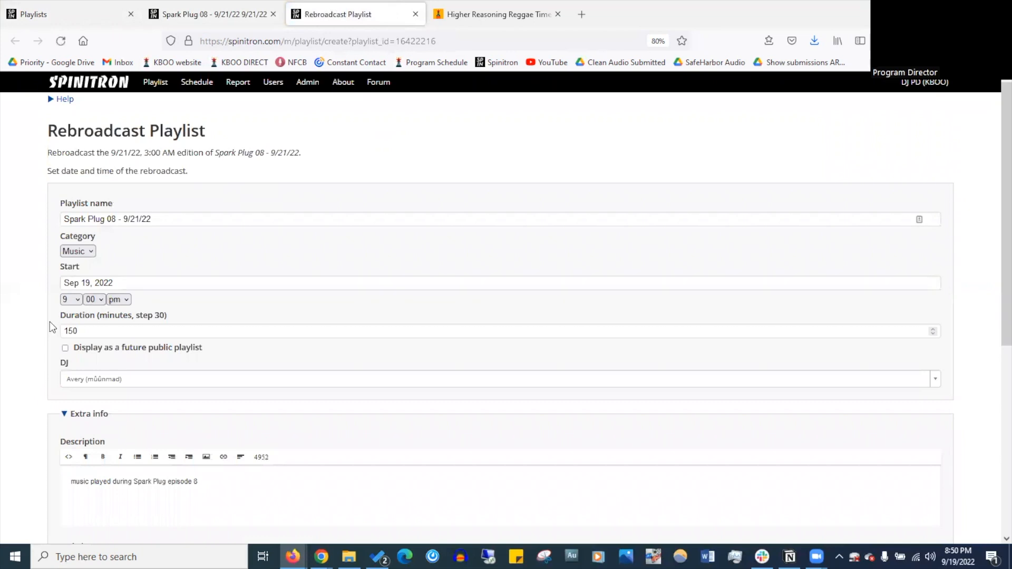
click(70, 283)
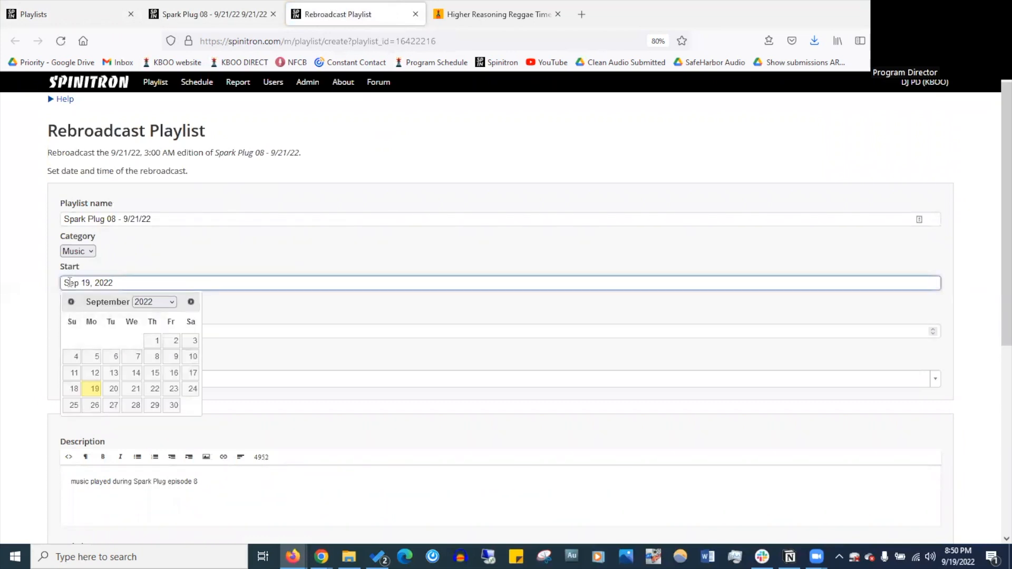
click(8, 214)
scroll(57, 265, down, 5)
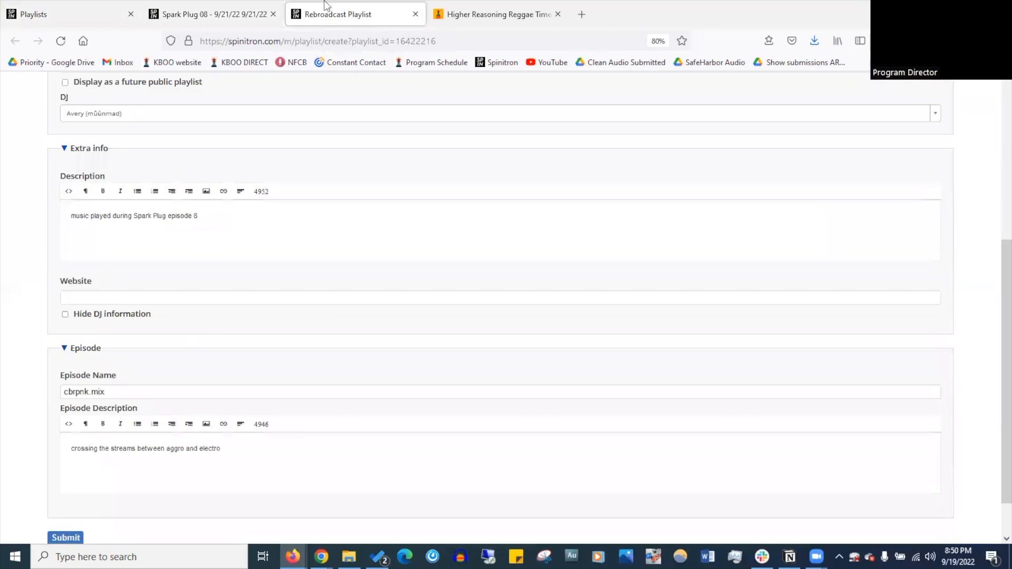
click(416, 14)
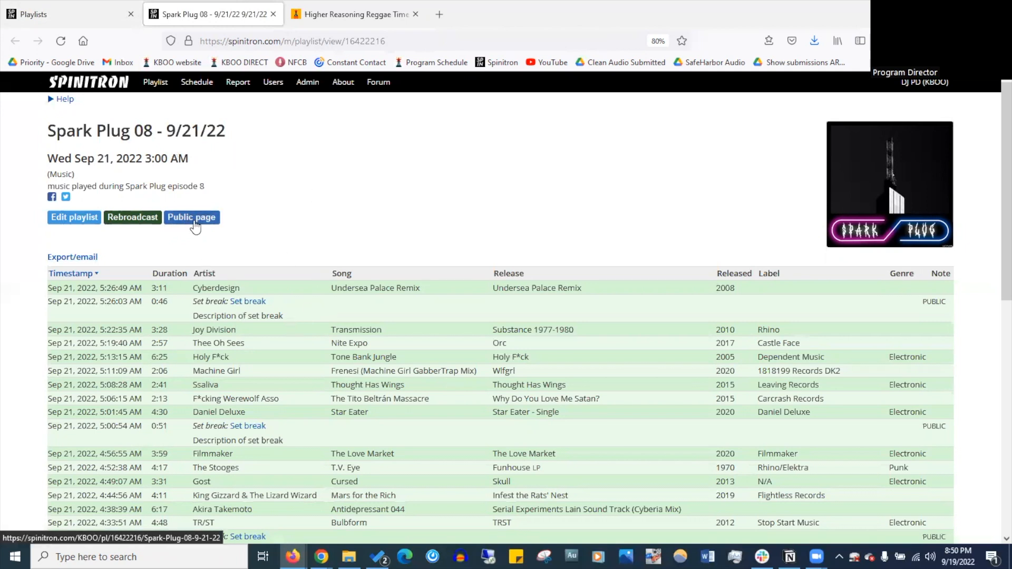
click(274, 14)
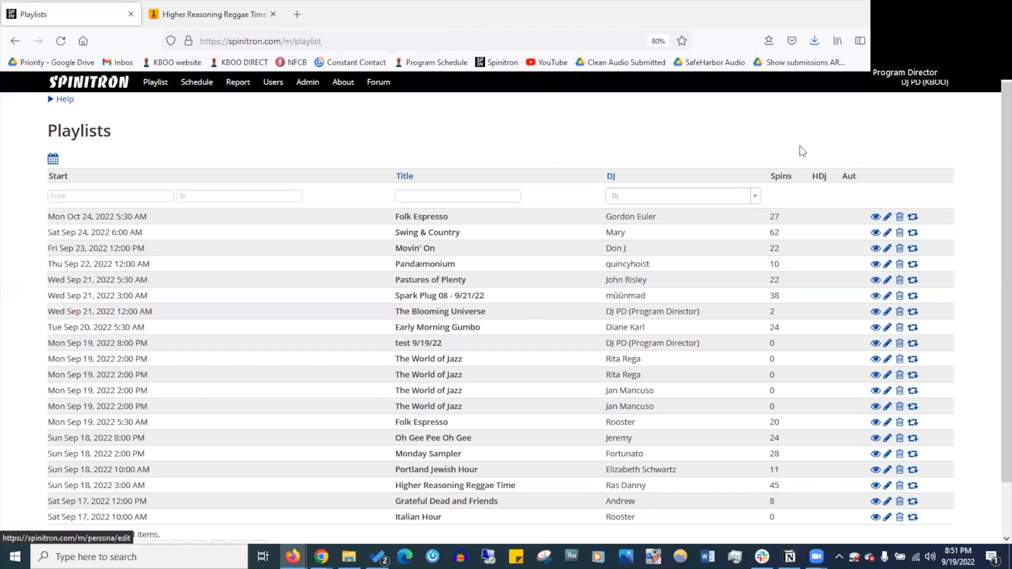
- Open the DJ profile and examine its name, biography, website and profile picture settings without changing them
click(925, 83)
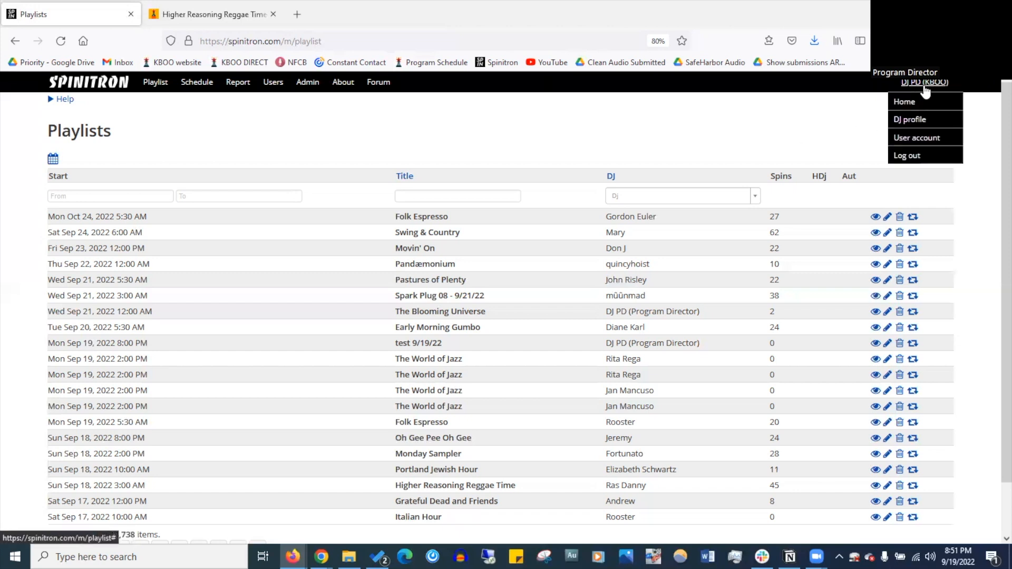
click(910, 119)
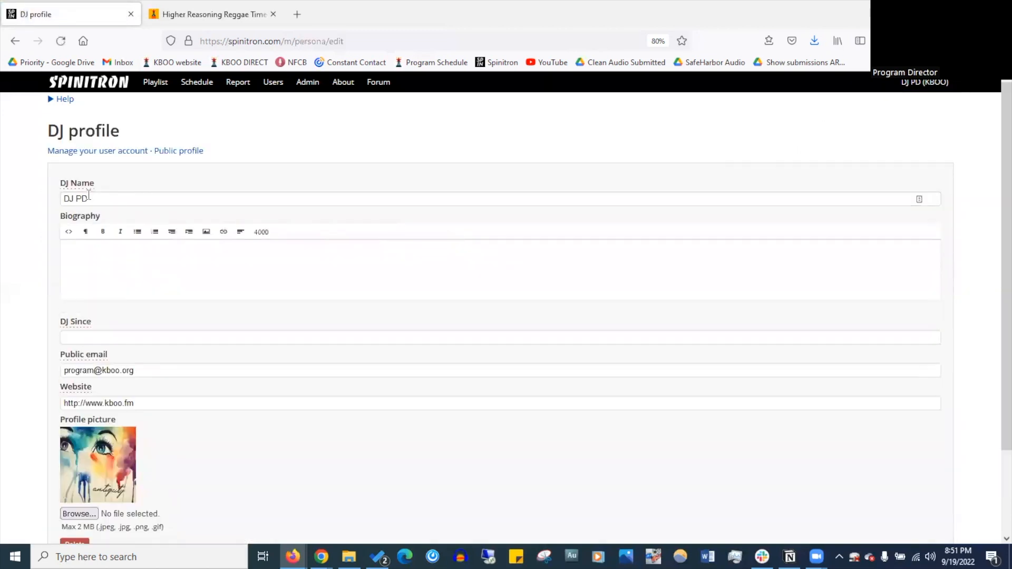
click(99, 195)
click(97, 252)
scroll(105, 281, down, 2)
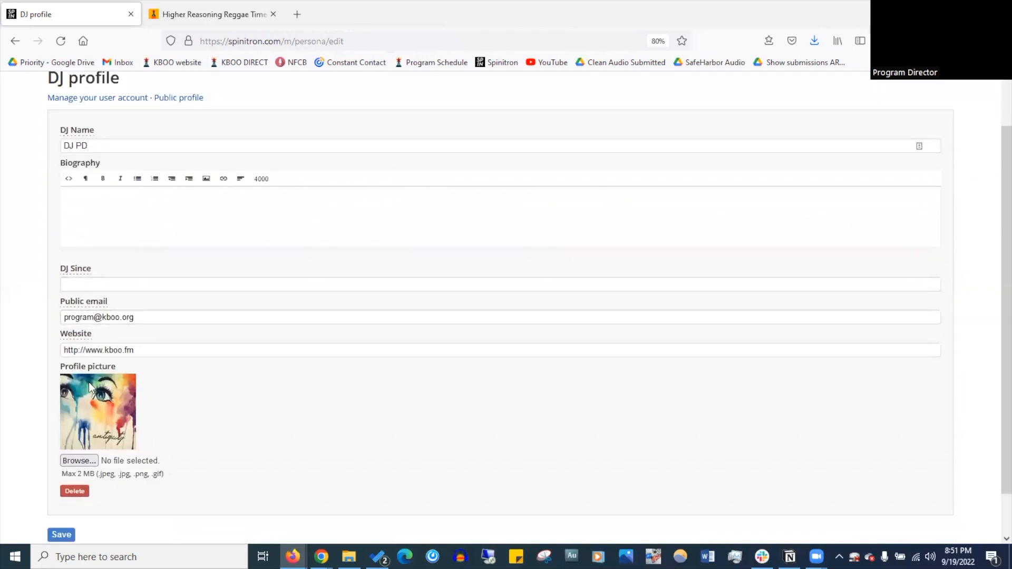
scroll(94, 317, down, 2)
drag(135, 304, 34, 307)
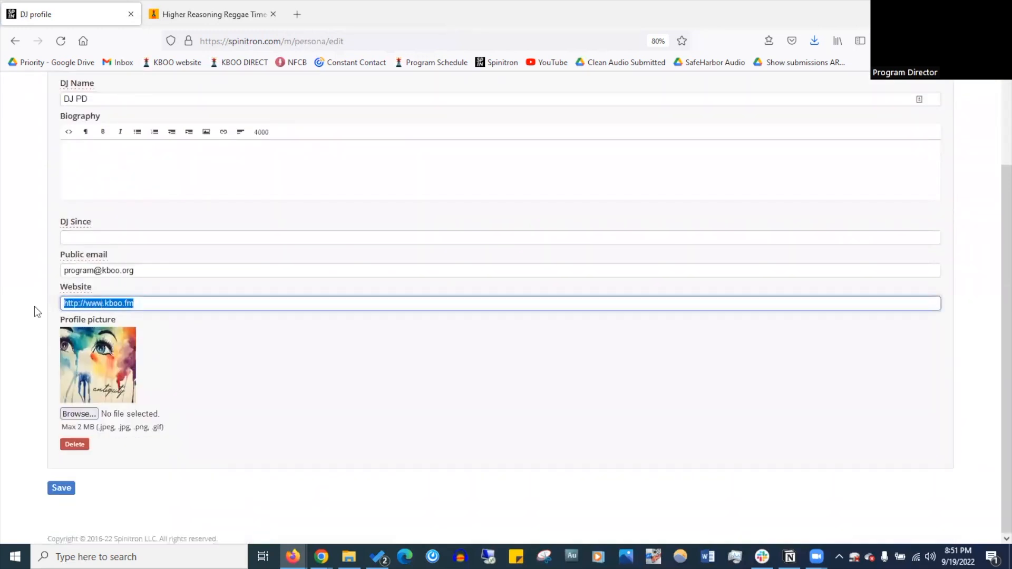
click(34, 308)
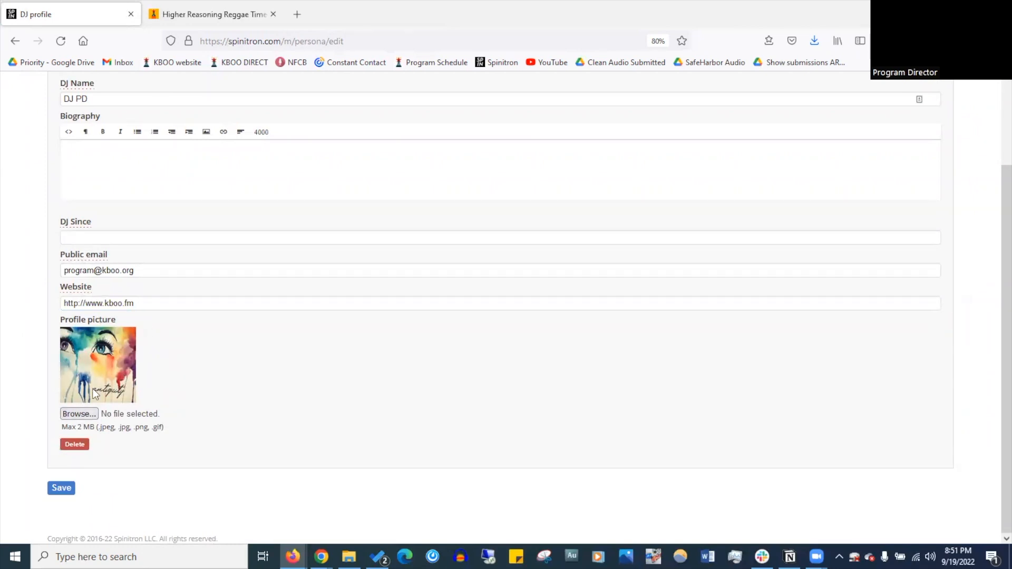
- Save the DJ profile and open the user account settings to review the name, email and phone fields
click(62, 488)
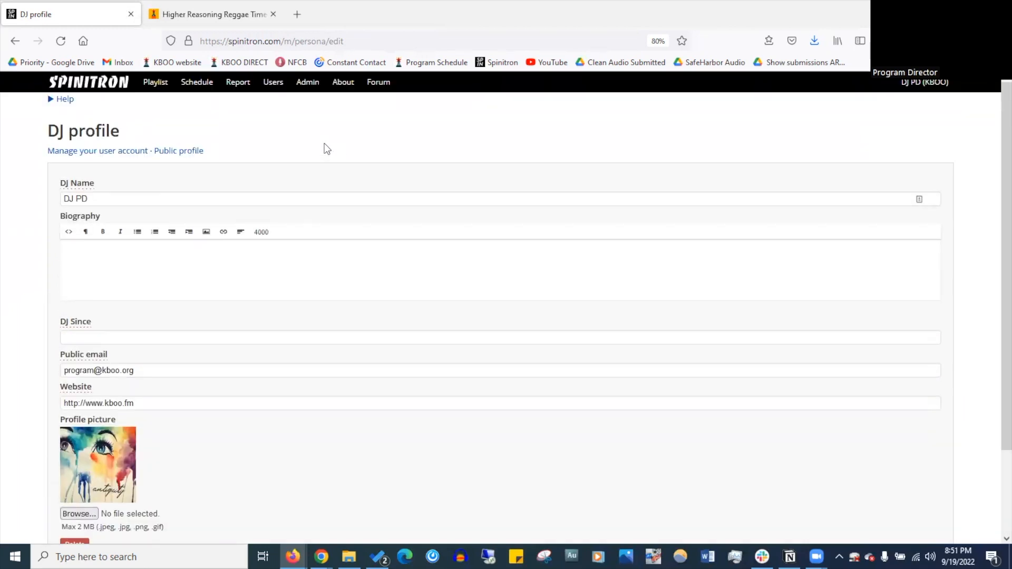
click(132, 157)
click(917, 87)
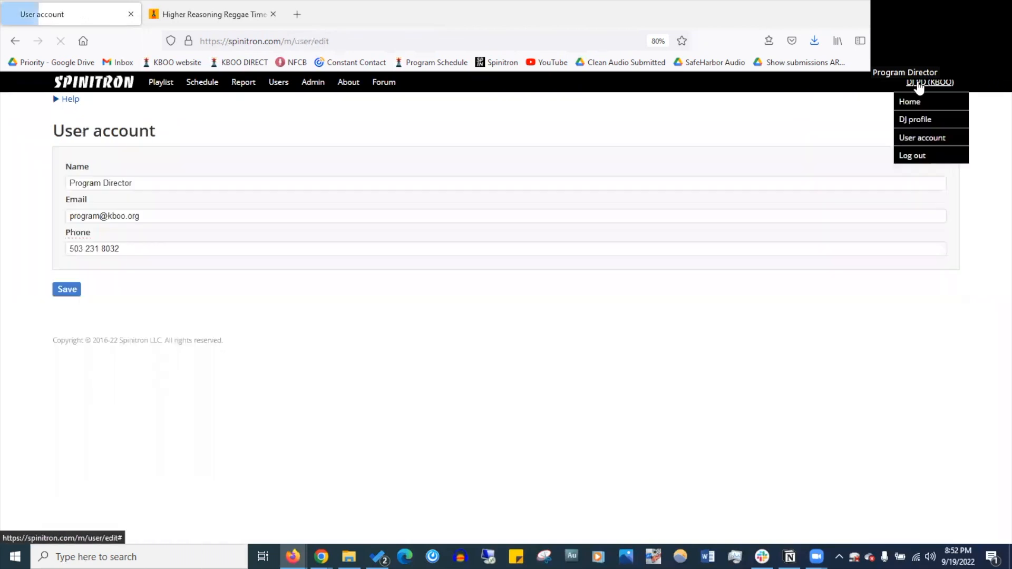
click(917, 138)
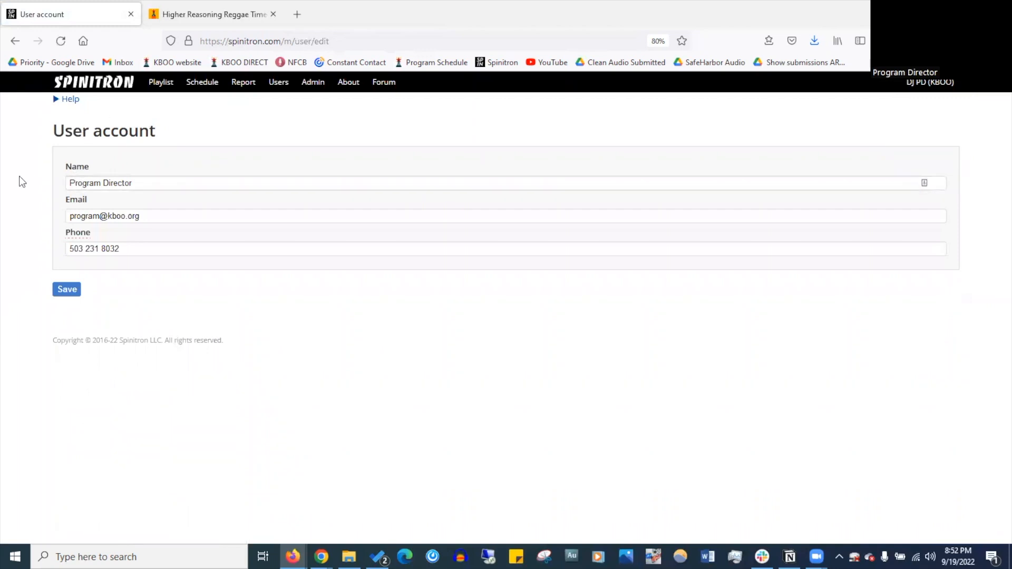
click(180, 216)
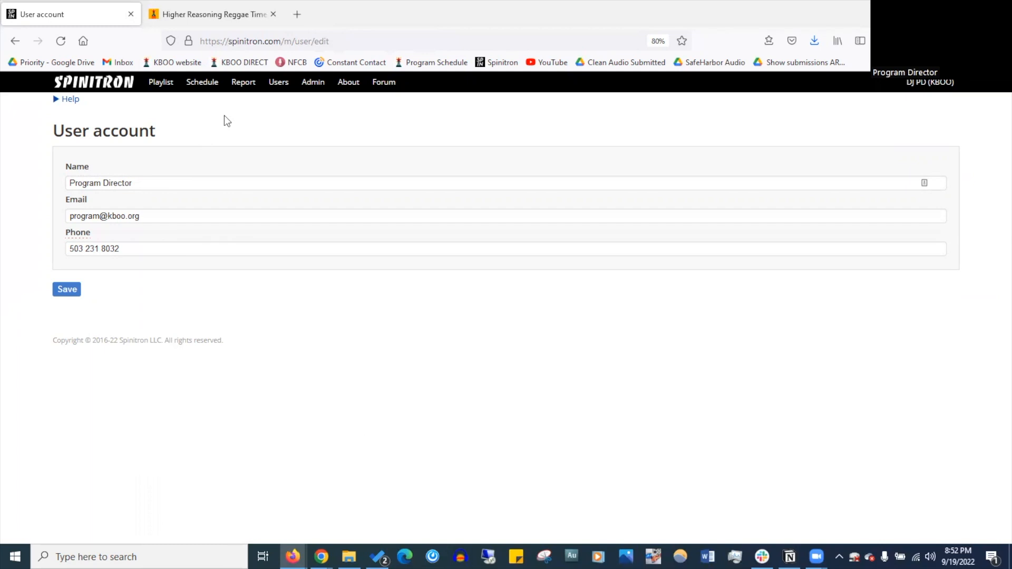
- Open the scheduled shows calendar and bring up the SubTerra Radio show for editing
click(208, 91)
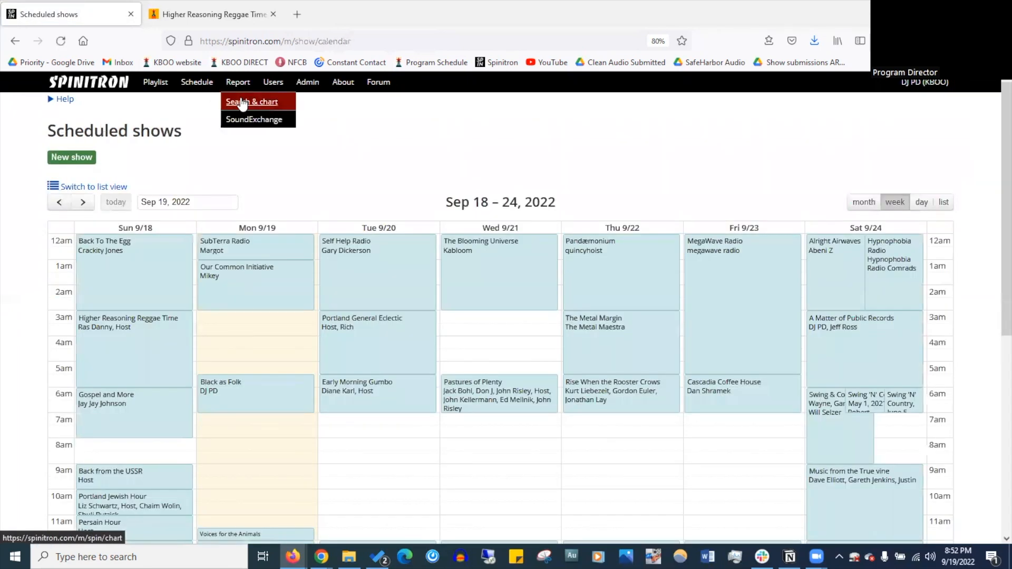
click(273, 256)
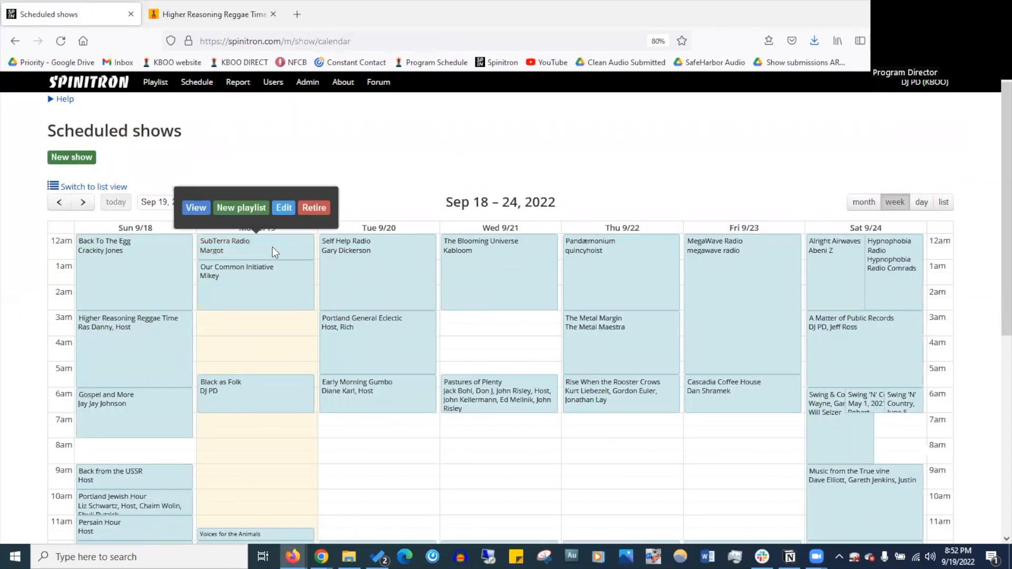
click(283, 208)
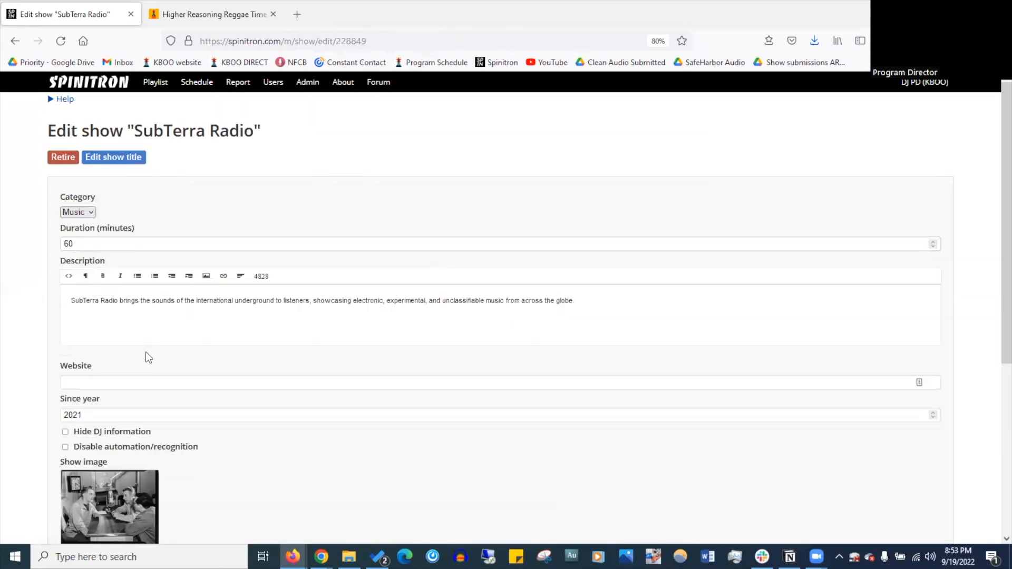
- Review SubTerra Radio's description, show image, DJ list and schedule settings, and save the show without changes
scroll(146, 352, down, 3)
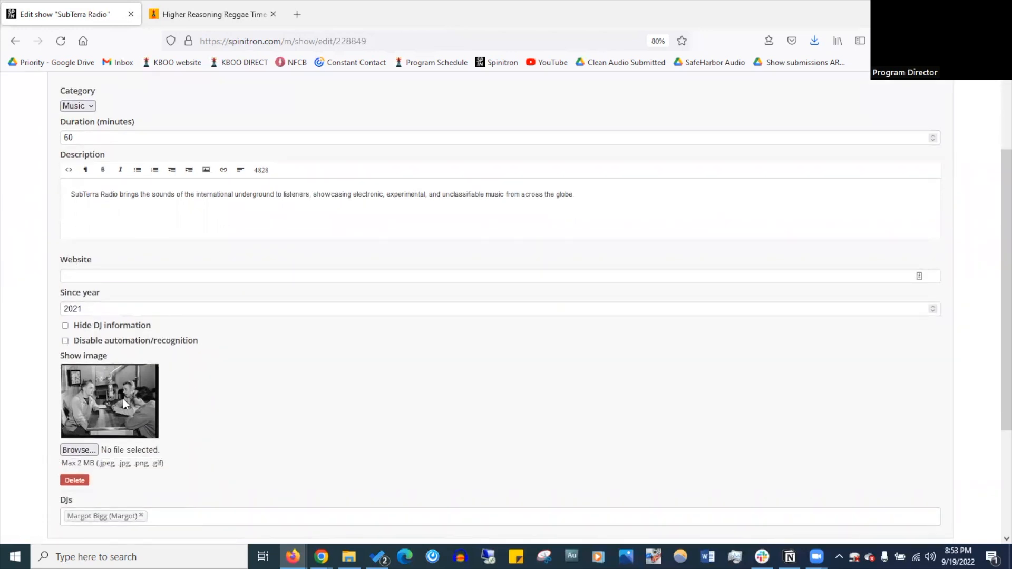
scroll(123, 398, down, 2)
click(165, 464)
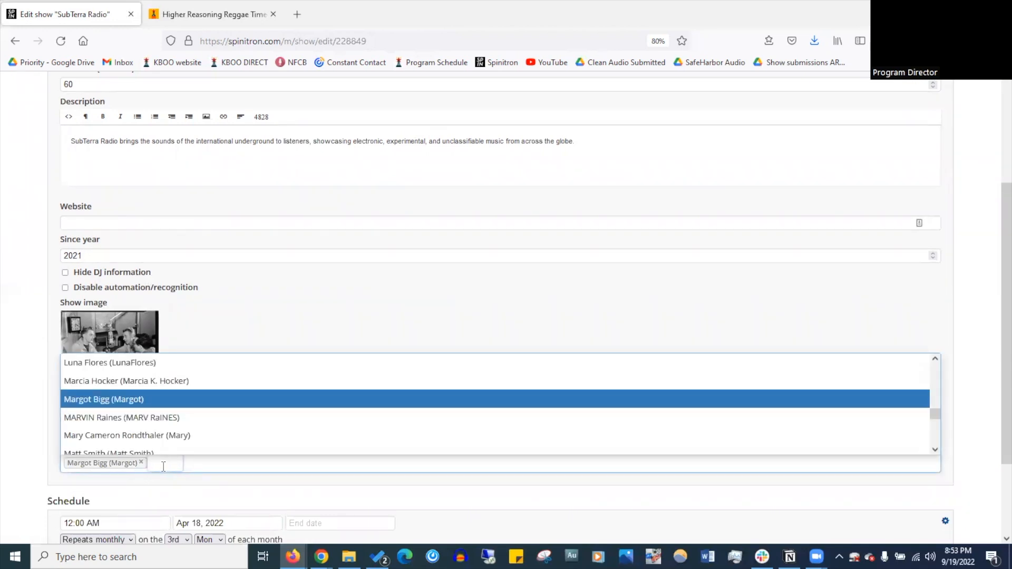
click(268, 329)
scroll(271, 328, down, 3)
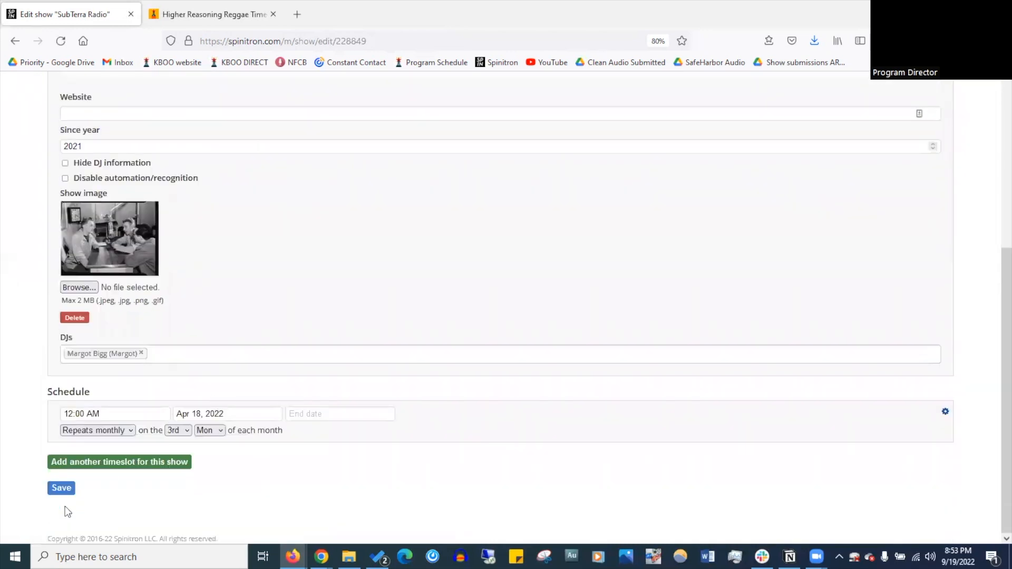
click(54, 490)
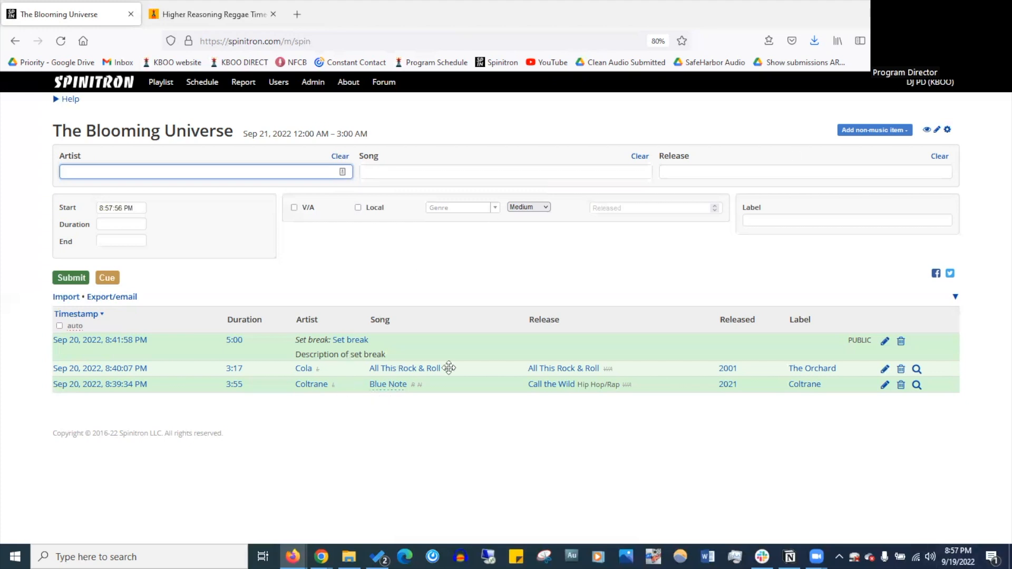
- Enter "self-released" as the release and "self" as the label for a new spin in The Blooming Universe playlist
click(692, 173)
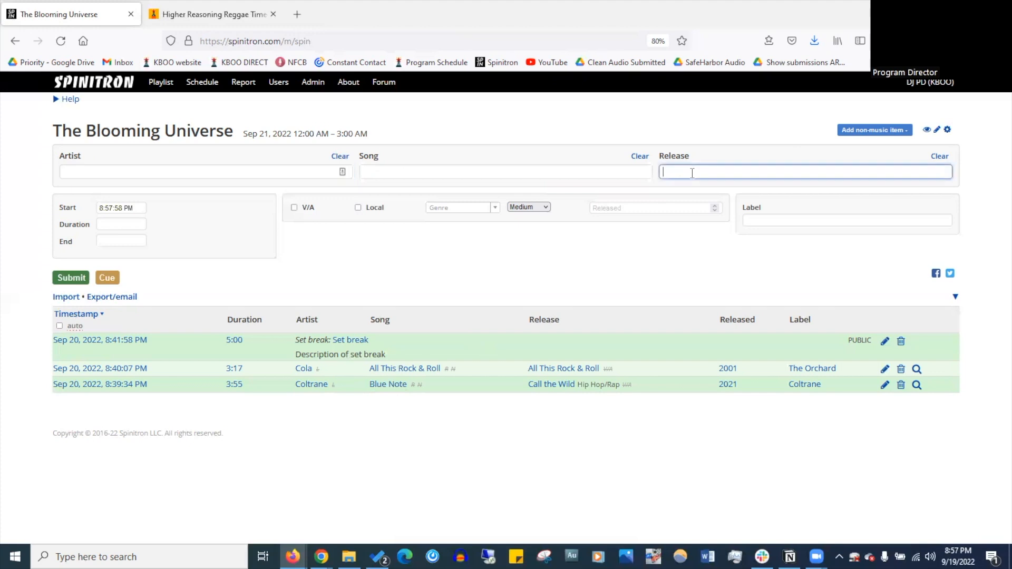
text(self-released)
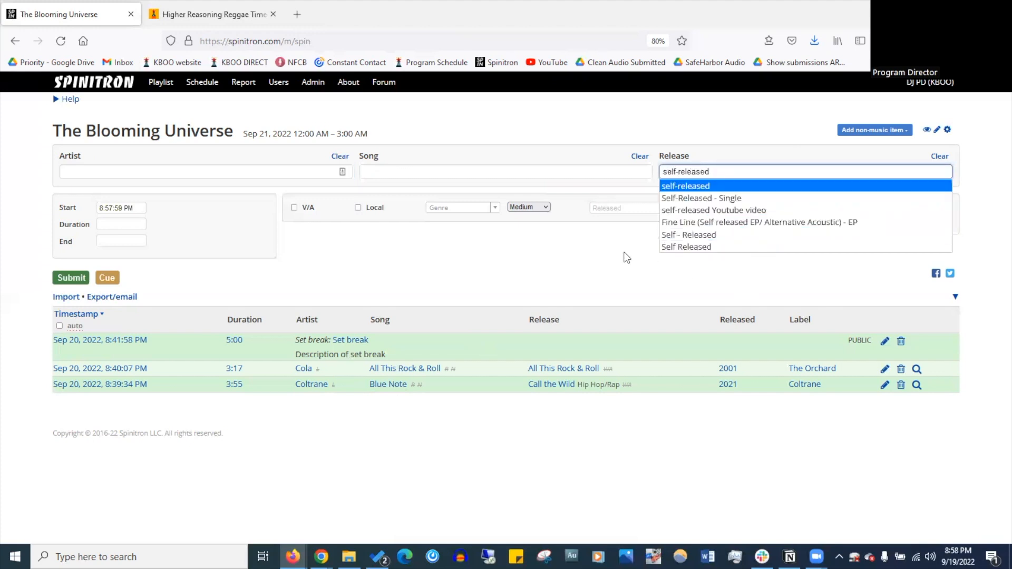
click(626, 257)
click(752, 219)
text(self)
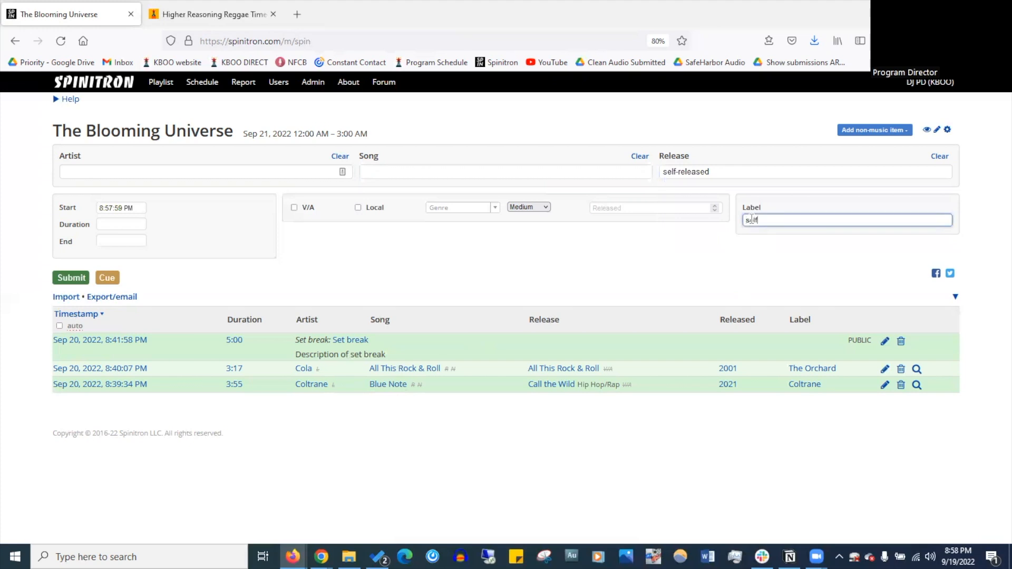
click(661, 272)
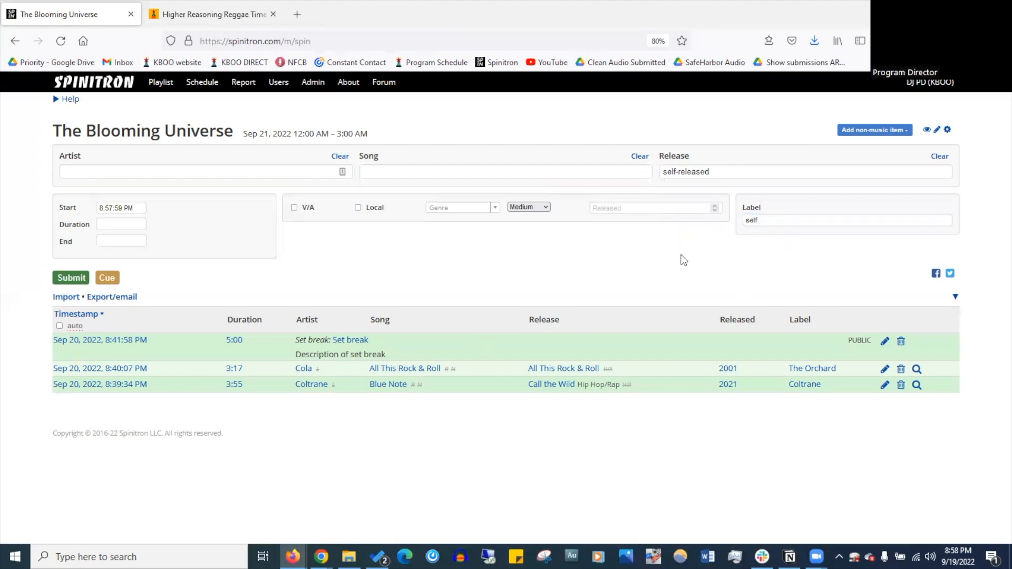
- Clear the label and release entries from the new spin form
double_click(751, 220)
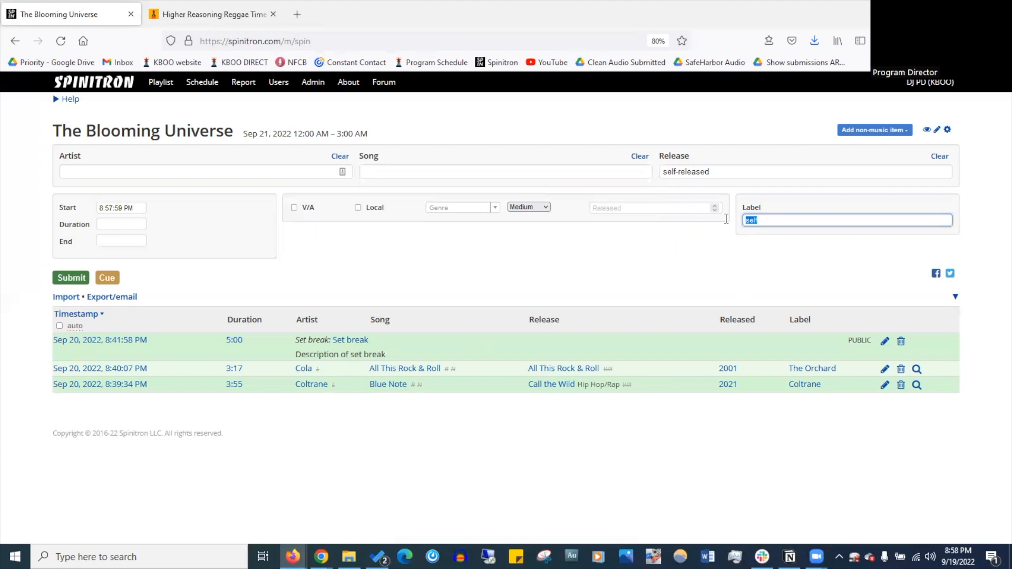
key(BackSpace)
drag(715, 174, 644, 161)
key(BackSpace)
click(567, 255)
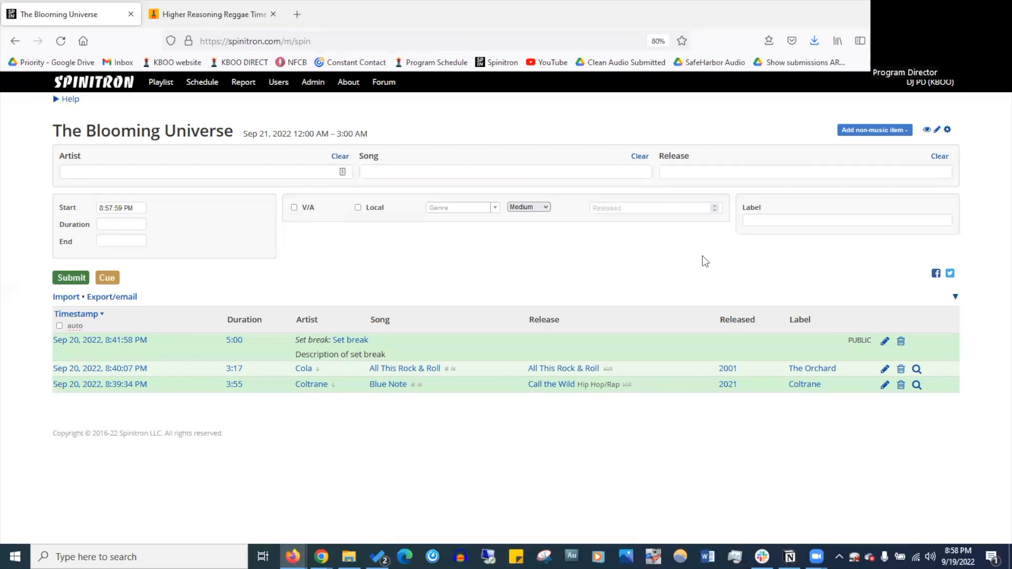
- Open the SoundExchange ISRC search site, isrc.soundexchange.com, in a new browser tab
click(296, 13)
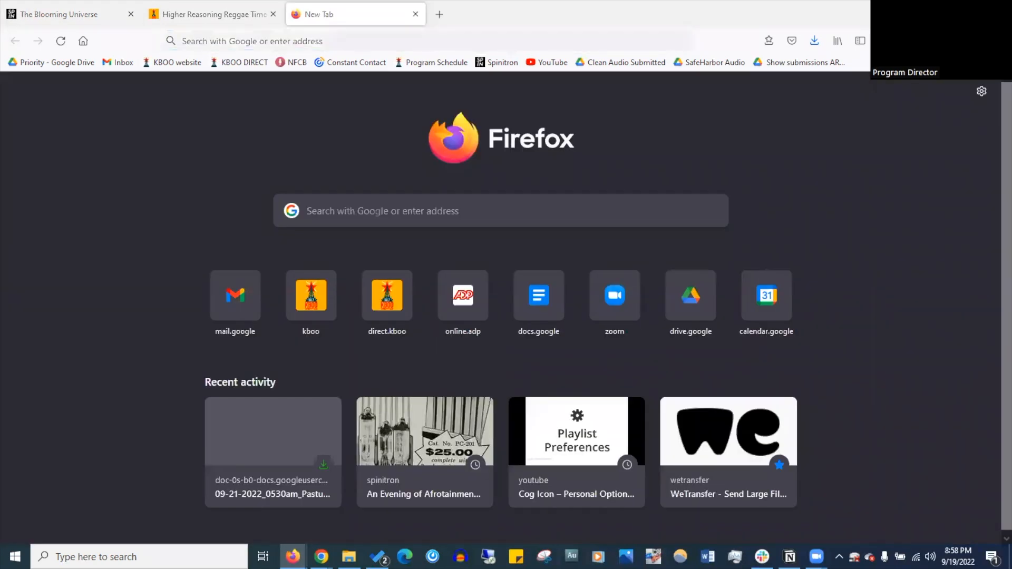
click(322, 41)
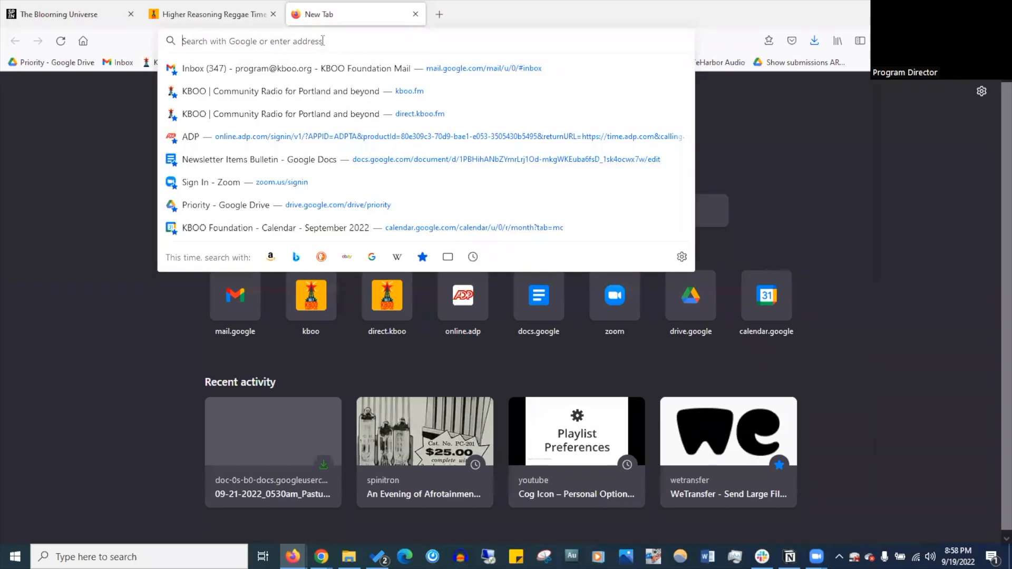
text(https://isrc.soundexchange.com/)
key(Return)
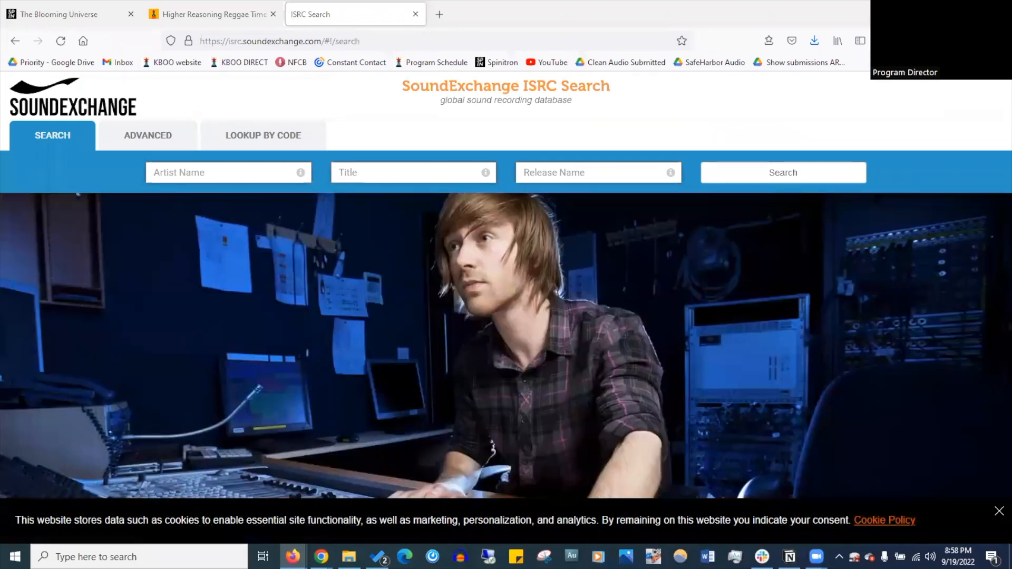
- Go to discogs.com, examine the label and tracklist of Madonna's Finally Enough Love release, and close the tab
click(232, 41)
text(discogs.com)
key(Return)
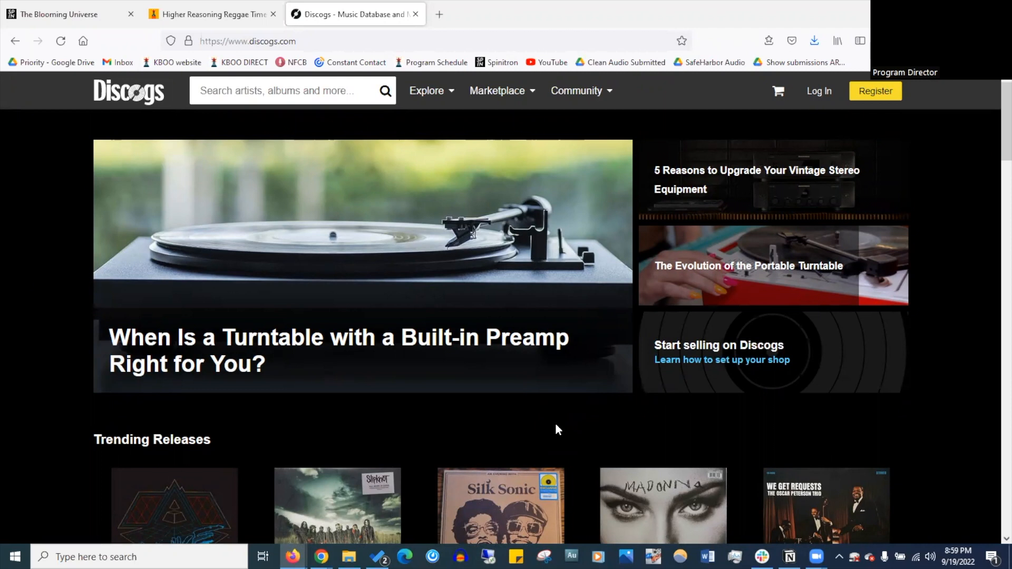
scroll(539, 419, down, 3)
click(628, 417)
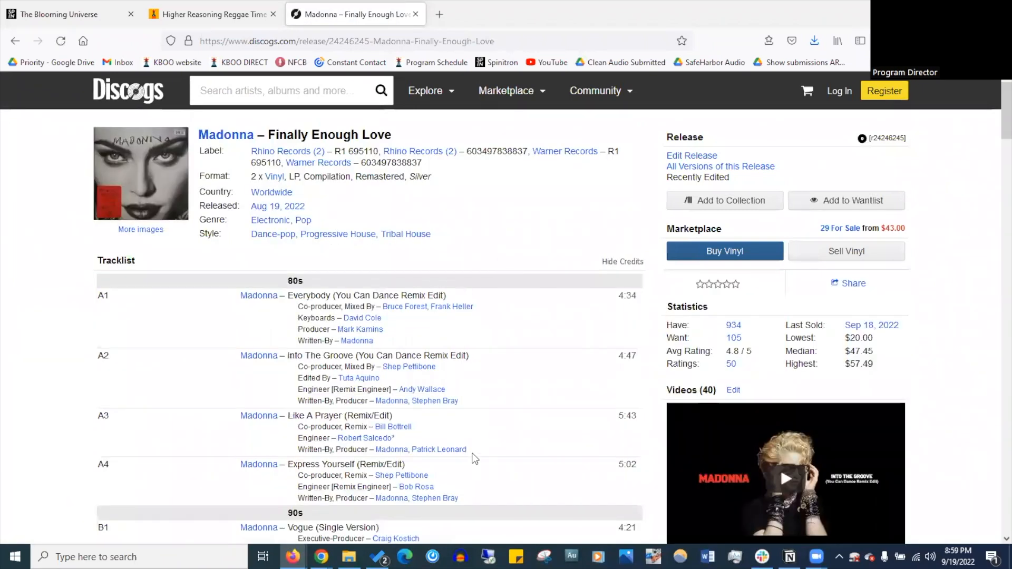
scroll(483, 500, down, 1)
scroll(483, 500, down, 1)
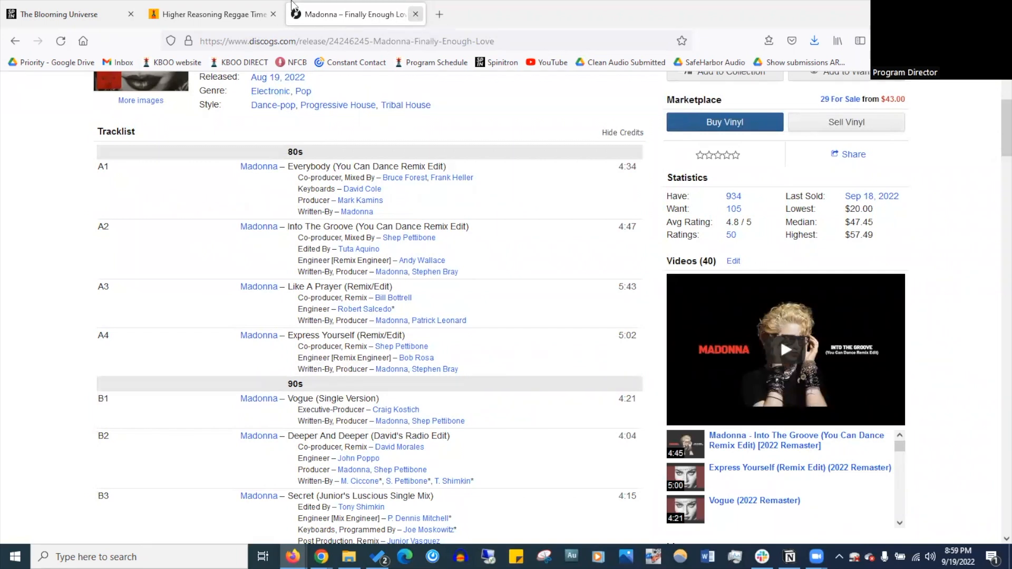
click(415, 15)
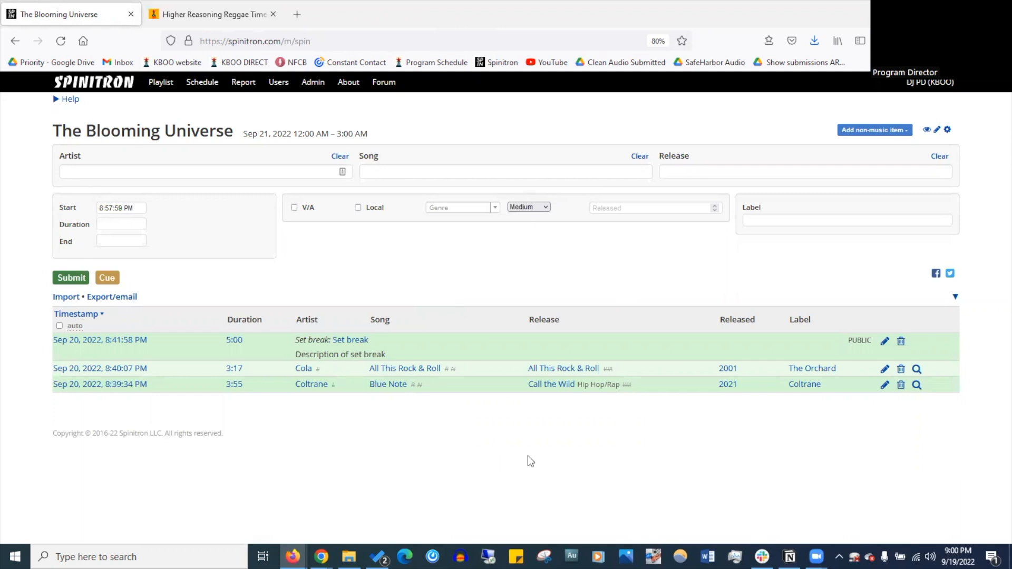
- Open the playlist's import form, examine its file and text options, and return to The Blooming Universe playlist
click(64, 296)
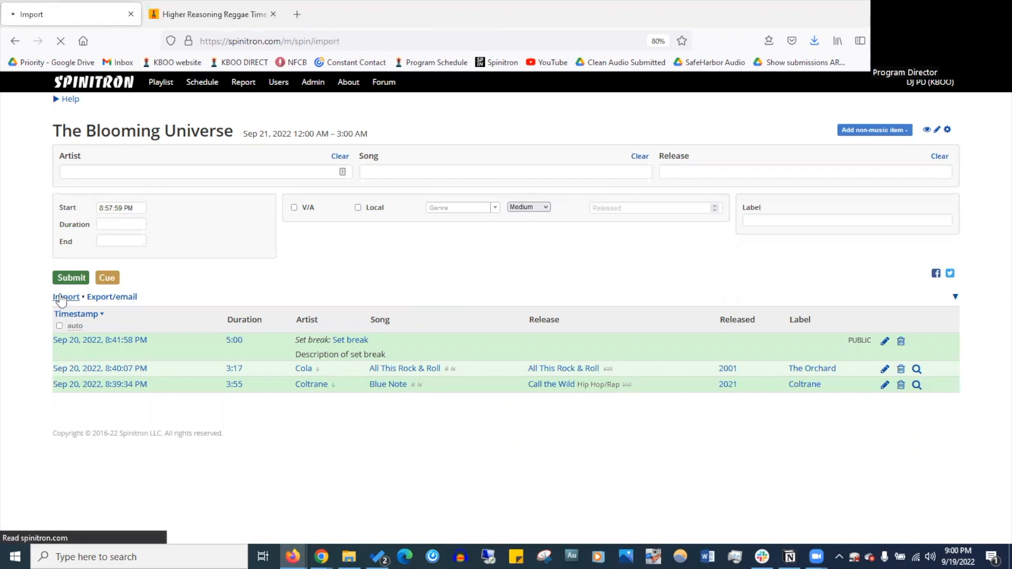
click(63, 204)
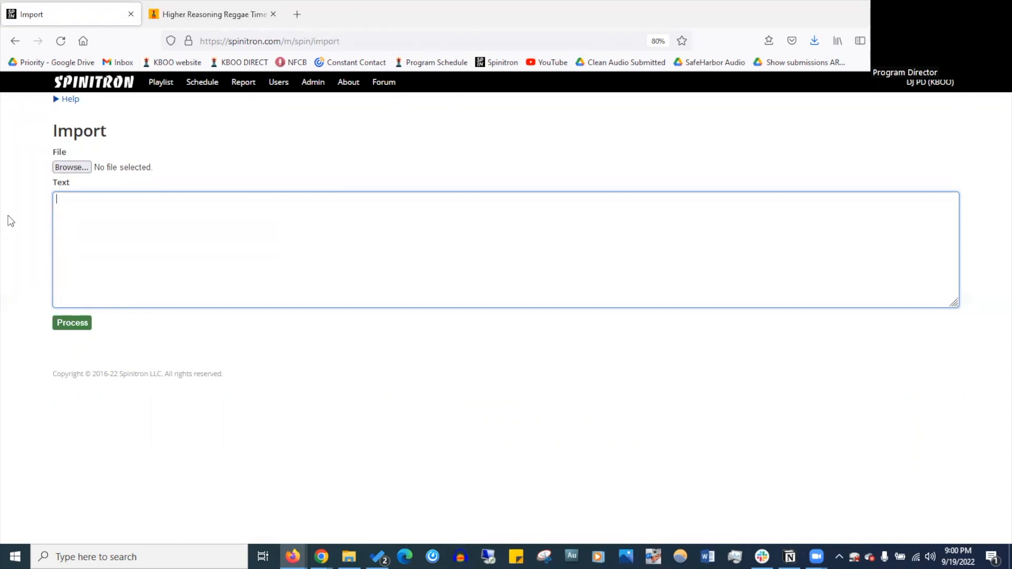
click(15, 41)
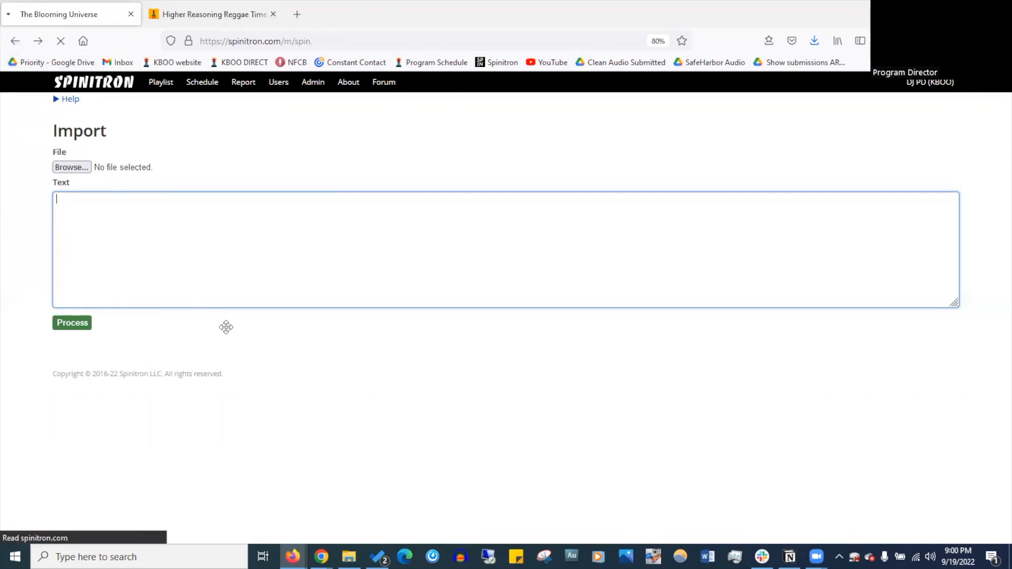